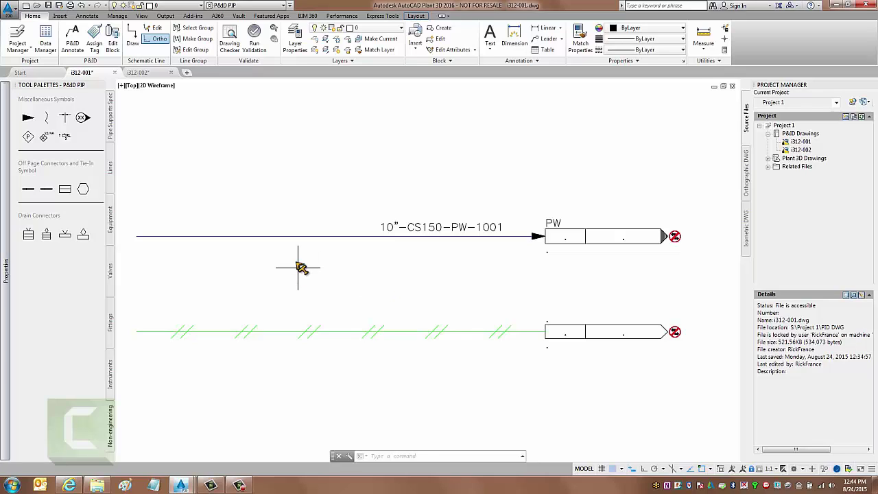
# Make and clear several window selections over lines and connectors in the current drawing
pyautogui.moveTo(294, 254)
pyautogui.mouseDown()
pyautogui.moveTo(506, 278)
pyautogui.moveTo(497, 274)
pyautogui.mouseUp()
pyautogui.moveTo(277, 355); pyautogui.dragTo(510, 364)
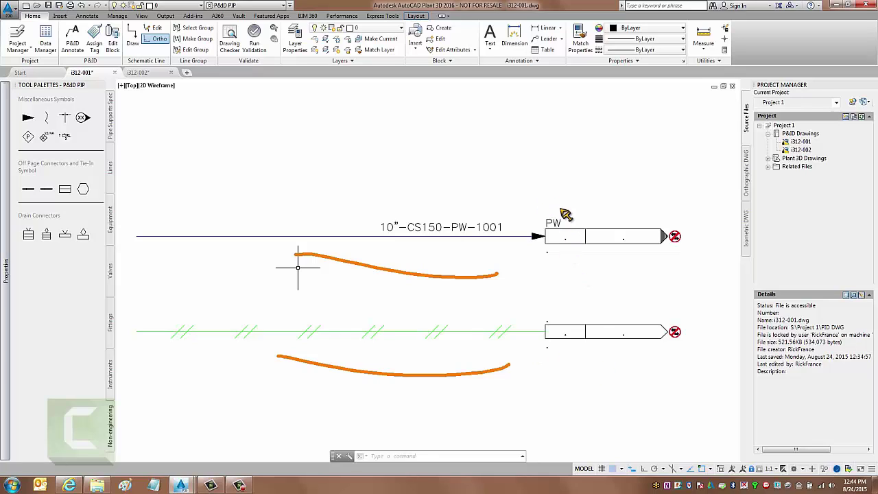
pyautogui.press('Escape')
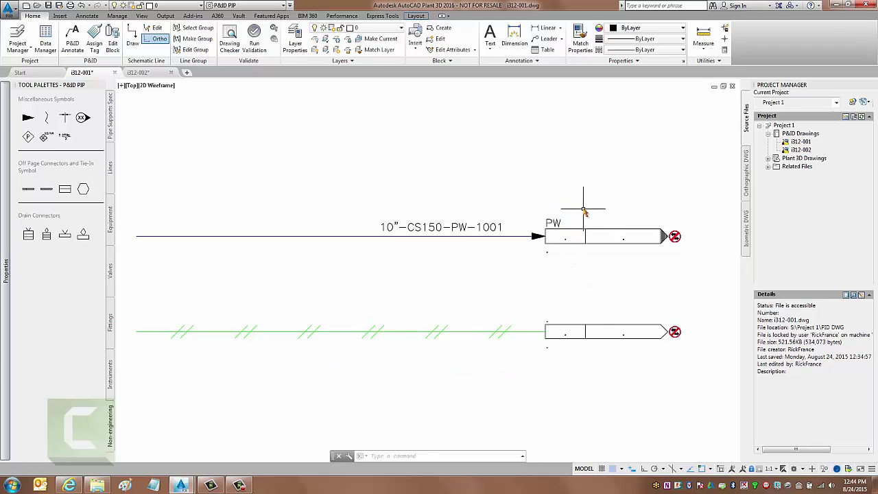
pyautogui.moveTo(541, 198)
pyautogui.mouseDown()
pyautogui.moveTo(606, 279)
pyautogui.moveTo(589, 184)
pyautogui.mouseUp()
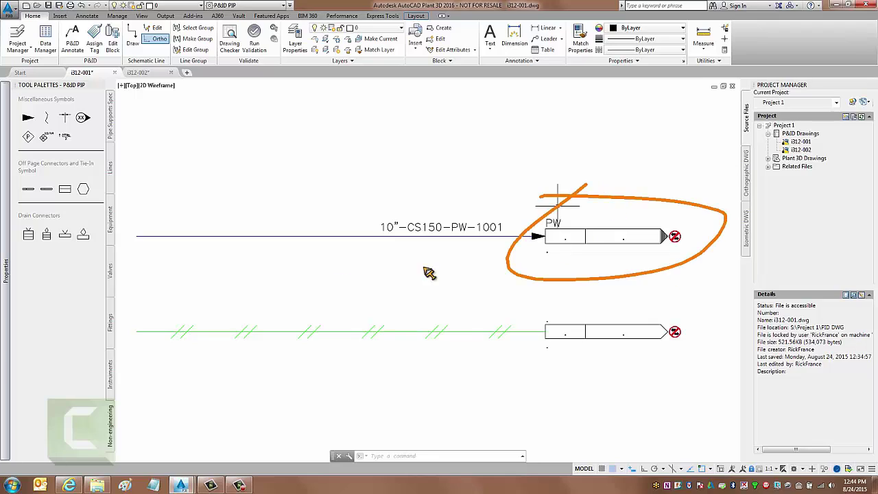
pyautogui.moveTo(26, 188)
pyautogui.mouseDown()
pyautogui.moveTo(45, 184)
pyautogui.moveTo(390, 260)
pyautogui.mouseUp()
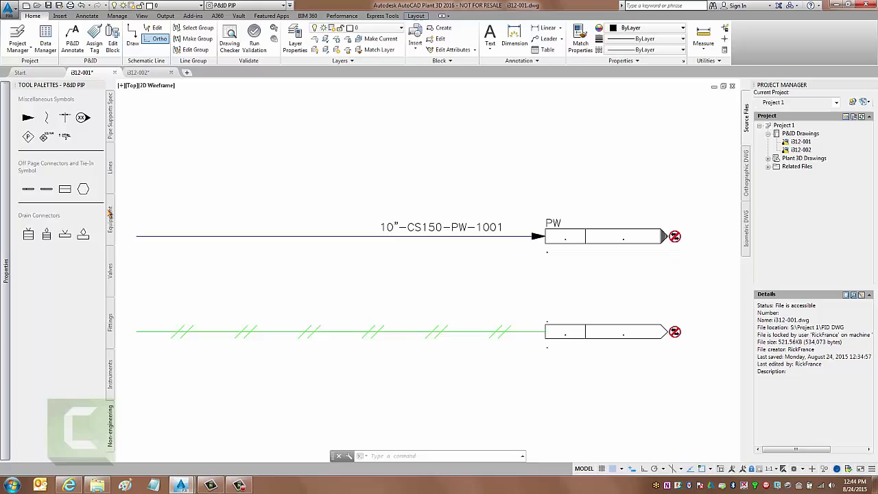
pyautogui.press('Escape')
pyautogui.moveTo(69, 187)
pyautogui.mouseDown()
pyautogui.moveTo(77, 191)
pyautogui.moveTo(43, 199)
pyautogui.moveTo(594, 306)
pyautogui.moveTo(529, 321)
pyautogui.moveTo(557, 291)
pyautogui.mouseUp()
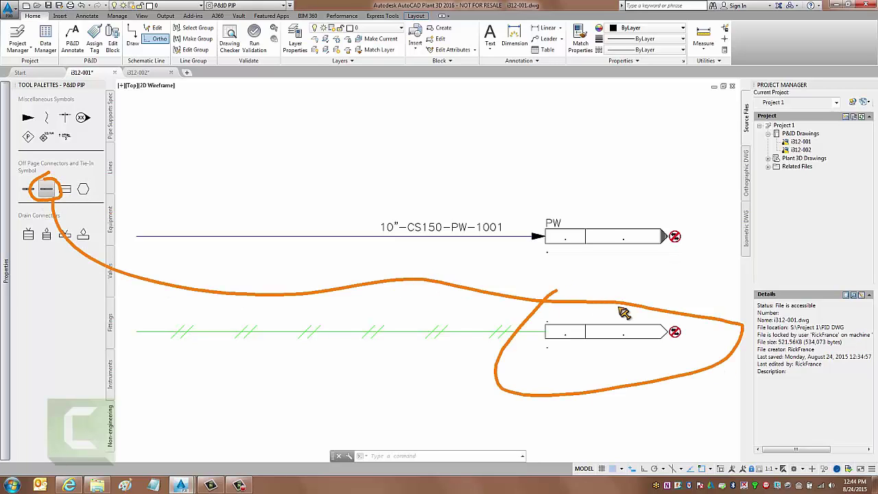
pyautogui.press('Escape')
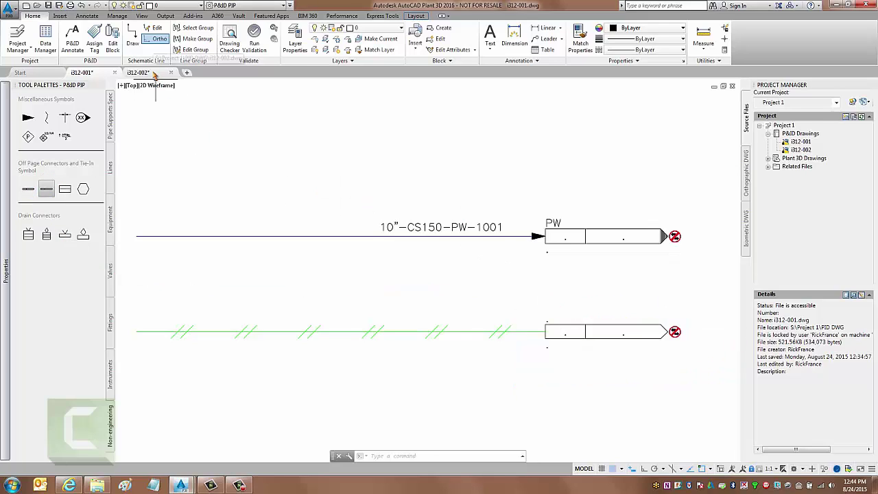
# Compare drawings i312-001 and i312-002 by switching between them
pyautogui.click(153, 72)
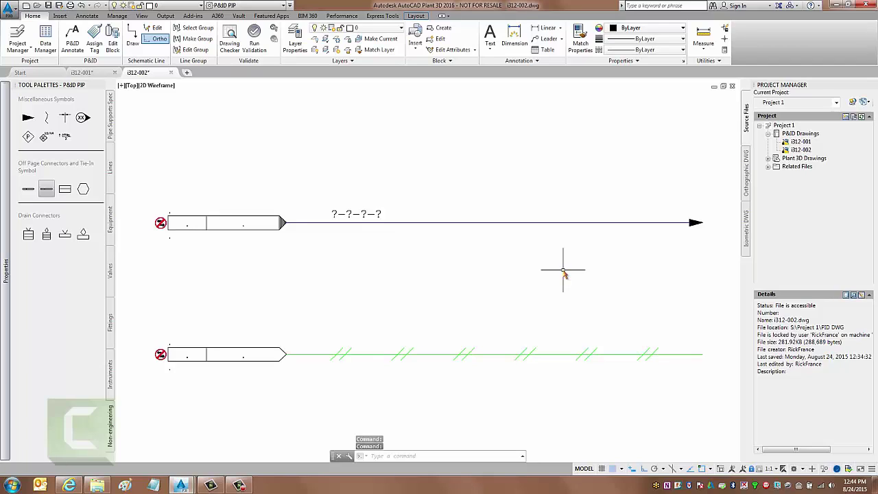
pyautogui.click(82, 72)
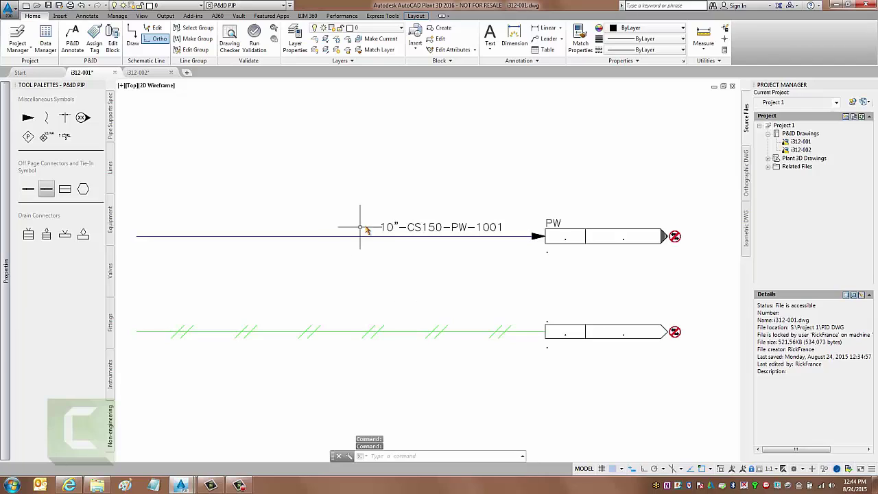
pyautogui.moveTo(361, 248)
pyautogui.mouseDown()
pyautogui.moveTo(529, 235)
pyautogui.moveTo(504, 195)
pyautogui.moveTo(379, 197)
pyautogui.moveTo(371, 255)
pyautogui.mouseUp()
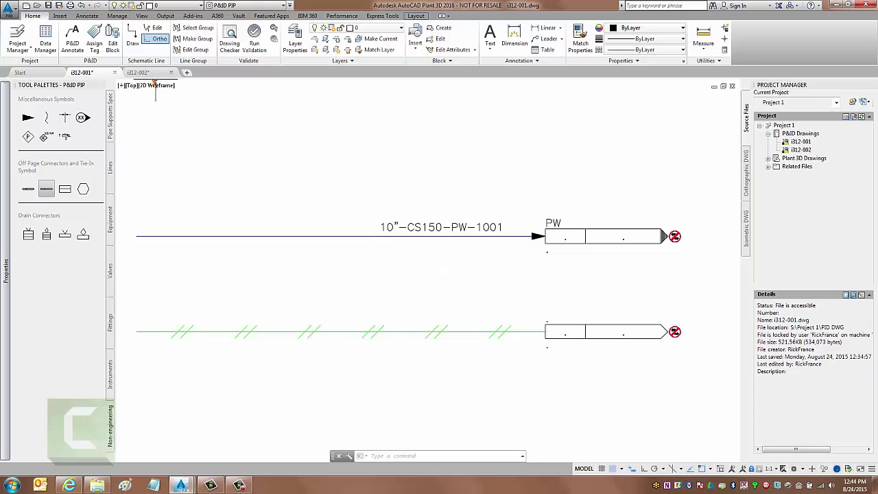
pyautogui.click(141, 73)
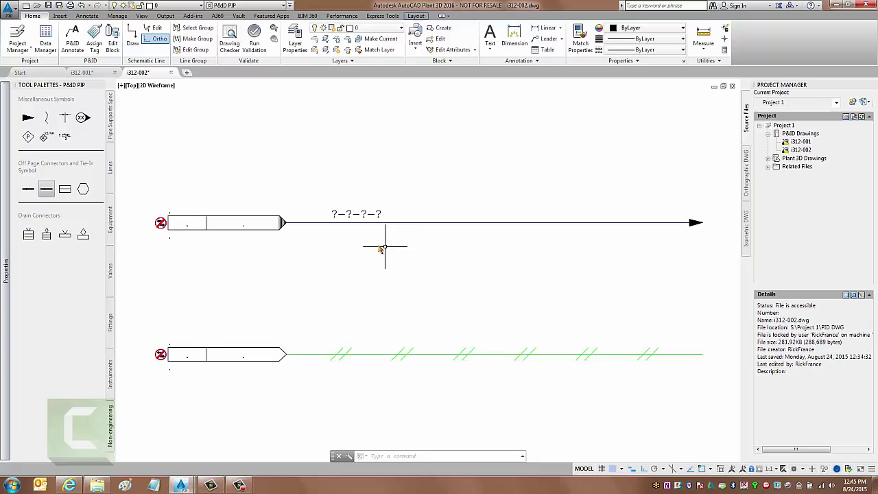
pyautogui.click(82, 73)
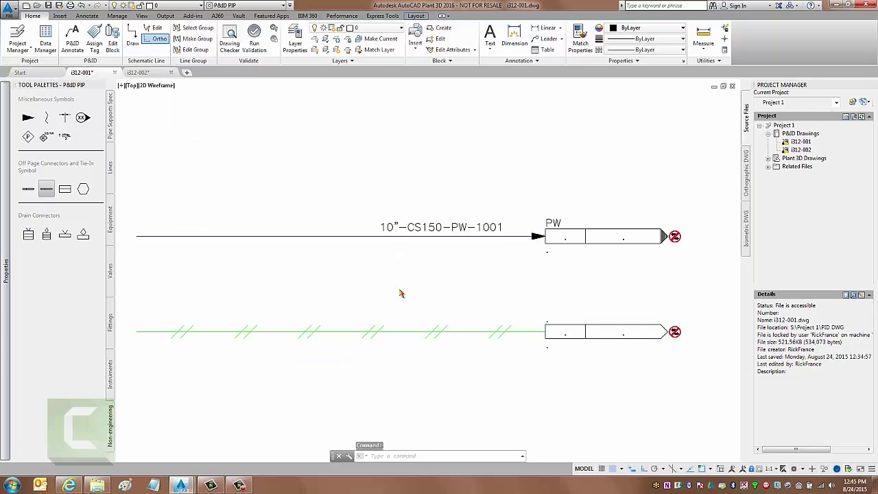
# Try linking i312-001's PW off-page connector to i312-002, then cancel because i312-002 lists no connectors
pyautogui.rightClick(596, 234)
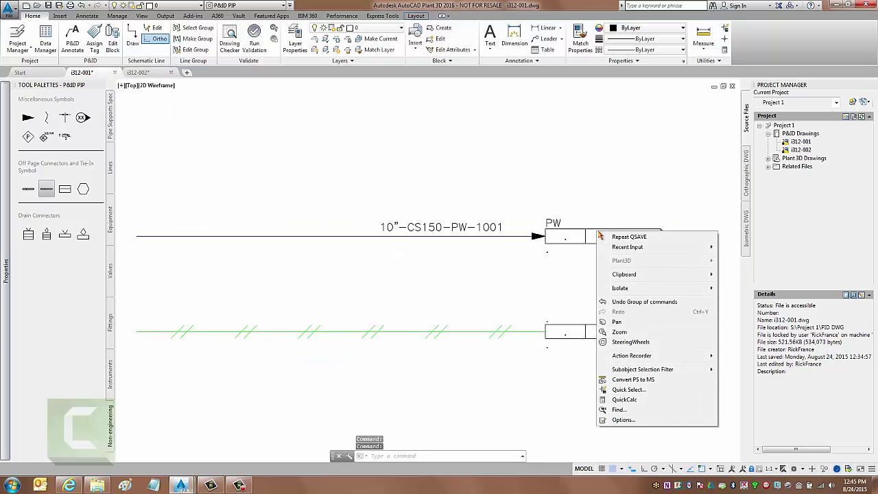
pyautogui.click(583, 234)
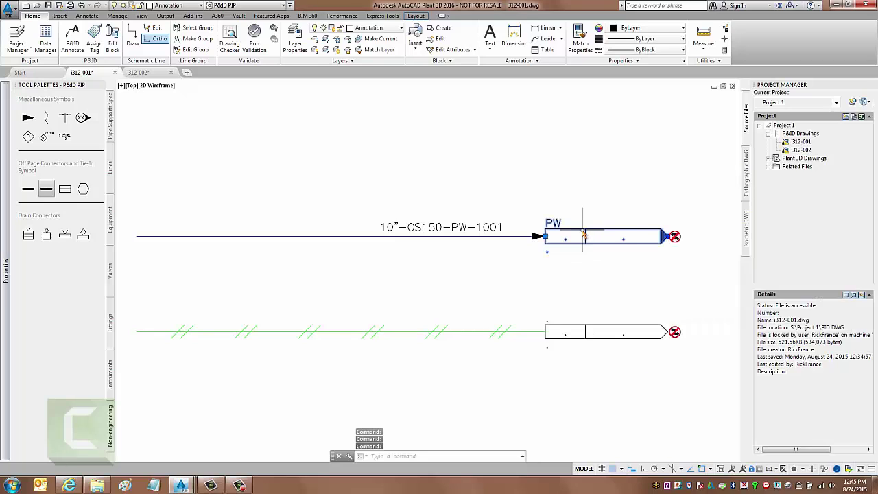
pyautogui.rightClick(583, 234)
pyautogui.moveTo(631, 266)
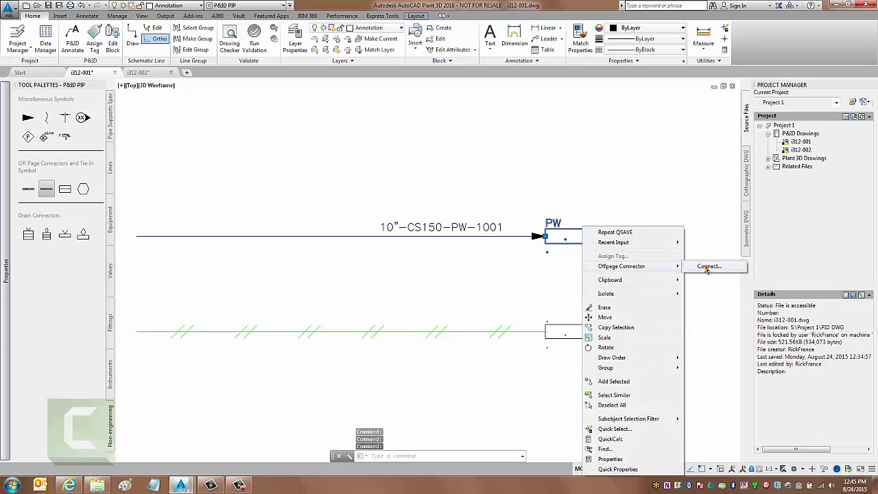
pyautogui.click(707, 267)
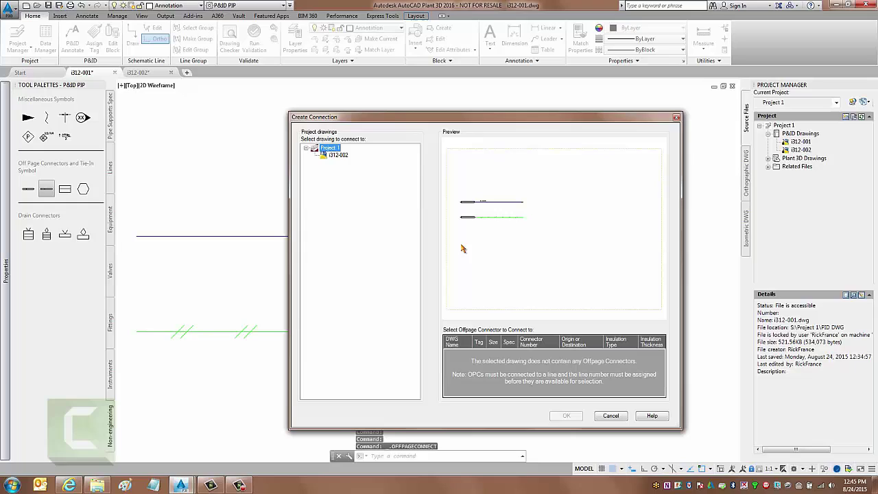
pyautogui.click(336, 155)
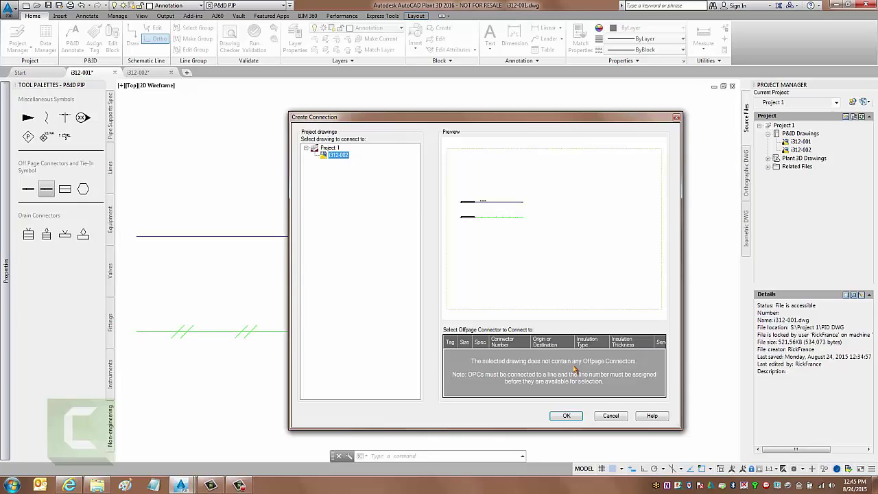
pyautogui.click(611, 415)
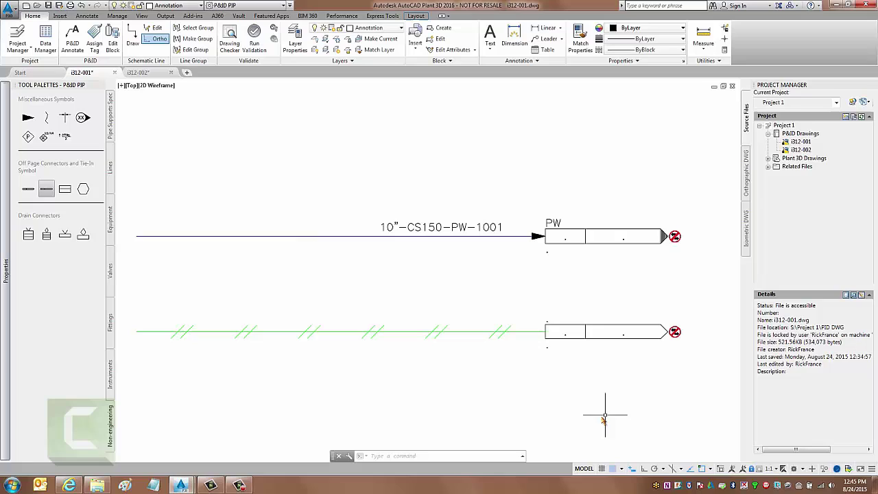
# In i312-002, connect the upper off-page connector to i312-001's 10"-CS150-PW-1001 connector
pyautogui.click(156, 73)
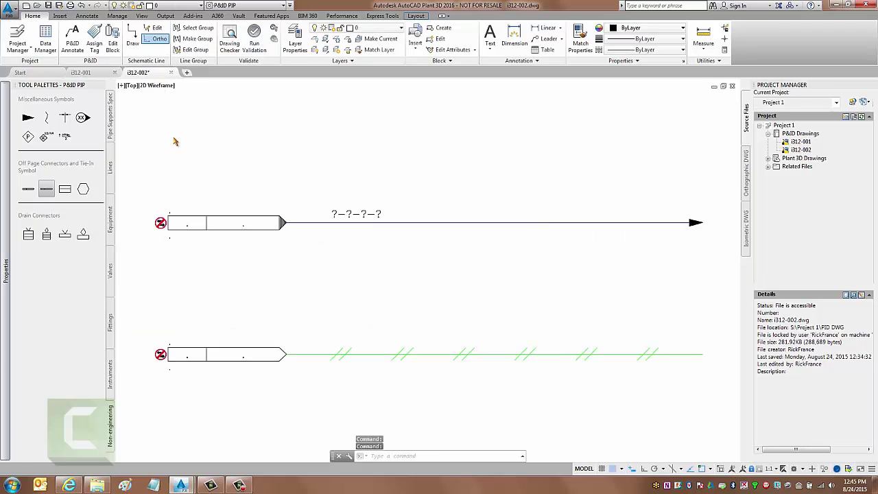
pyautogui.rightClick(253, 218)
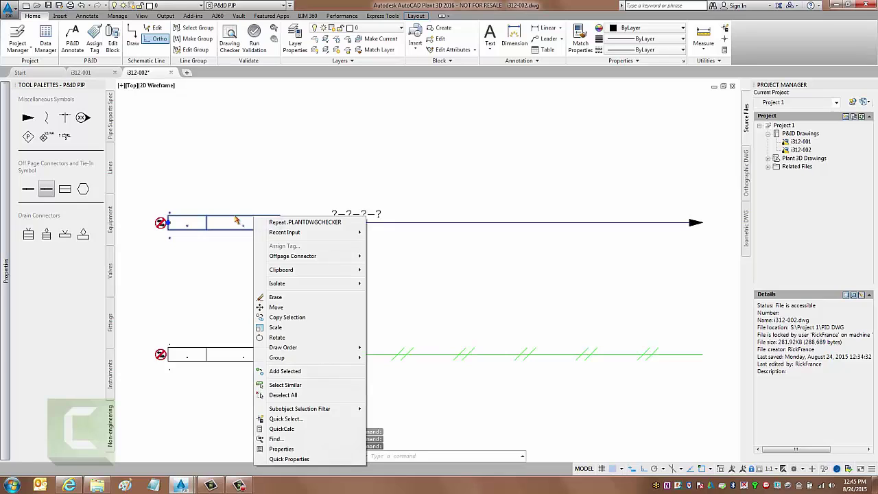
pyautogui.click(235, 219)
pyautogui.rightClick(235, 220)
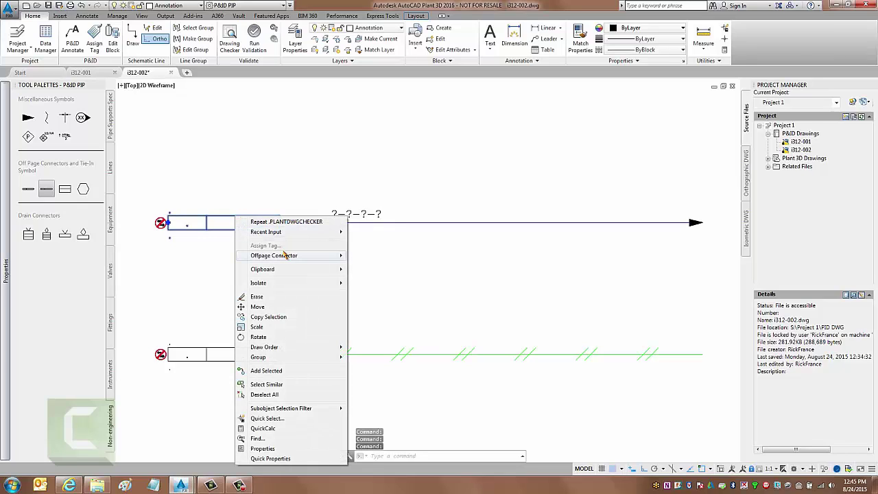
pyautogui.moveTo(284, 255)
pyautogui.click(372, 256)
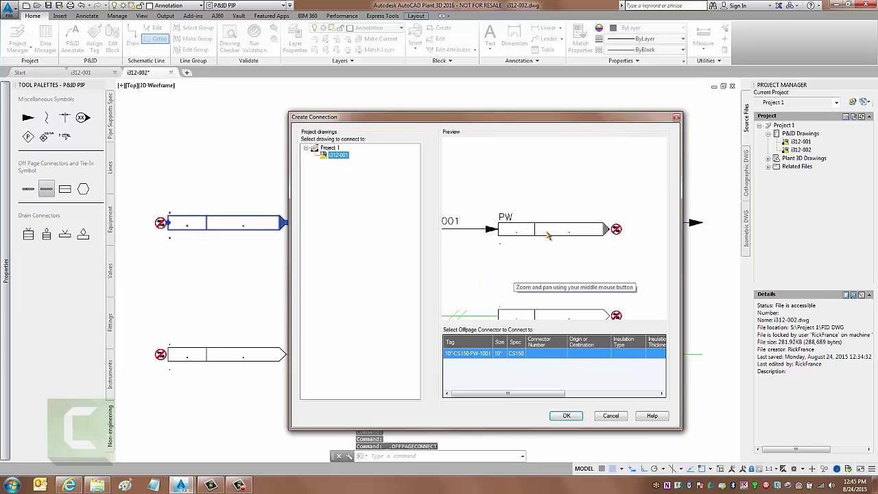
pyautogui.click(477, 356)
pyautogui.click(566, 416)
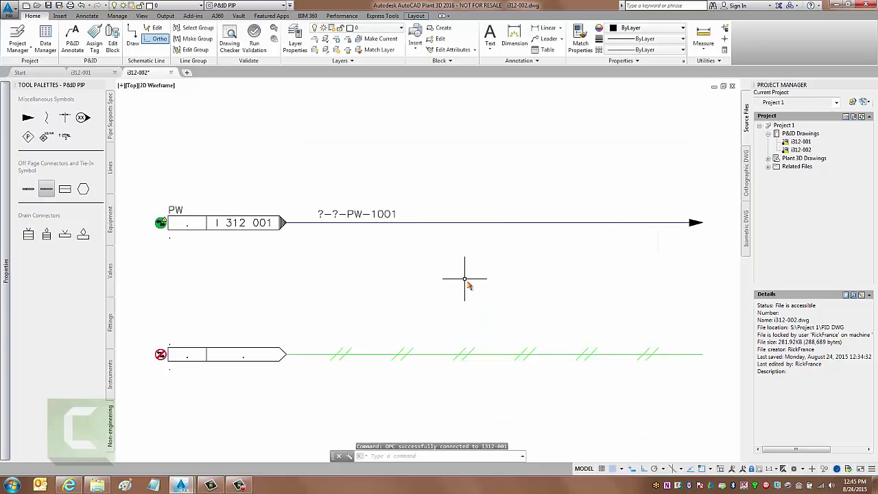
pyautogui.click(182, 223)
pyautogui.rightClick(186, 220)
# View the connected connectors, confirm both segments show 10" CS150, and close the view
pyautogui.moveTo(229, 256)
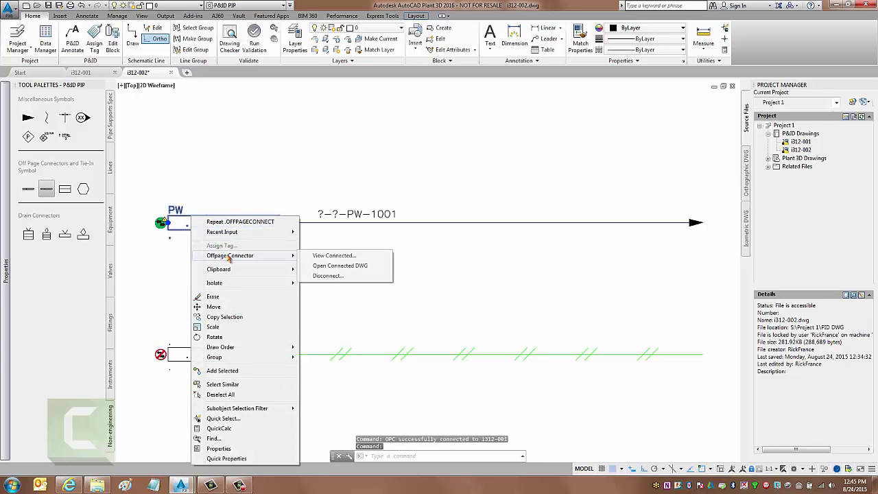
pyautogui.click(339, 257)
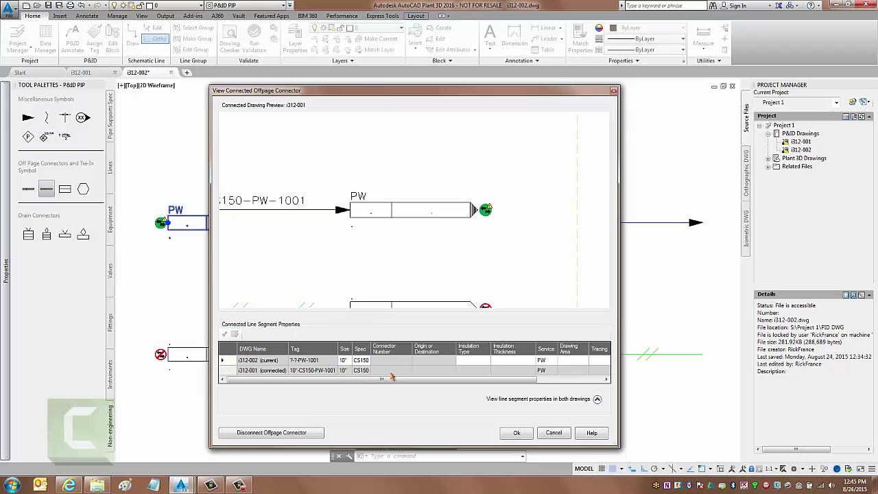
pyautogui.click(516, 432)
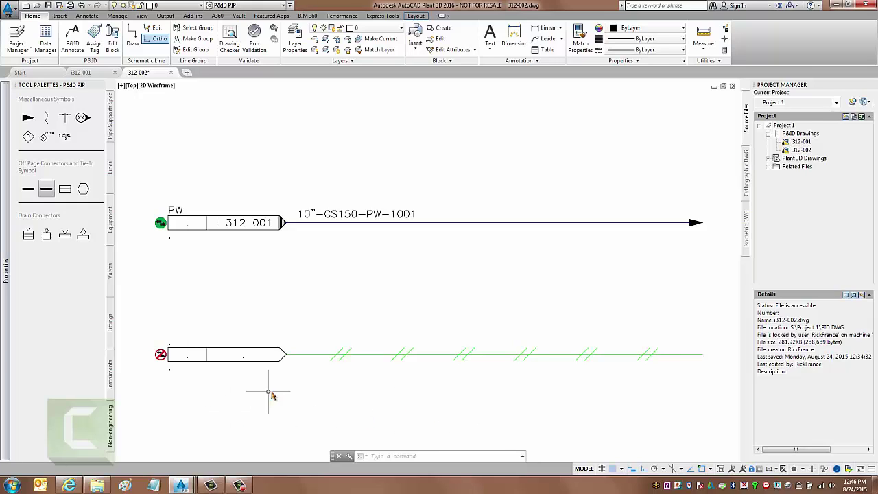
pyautogui.rightClick(262, 352)
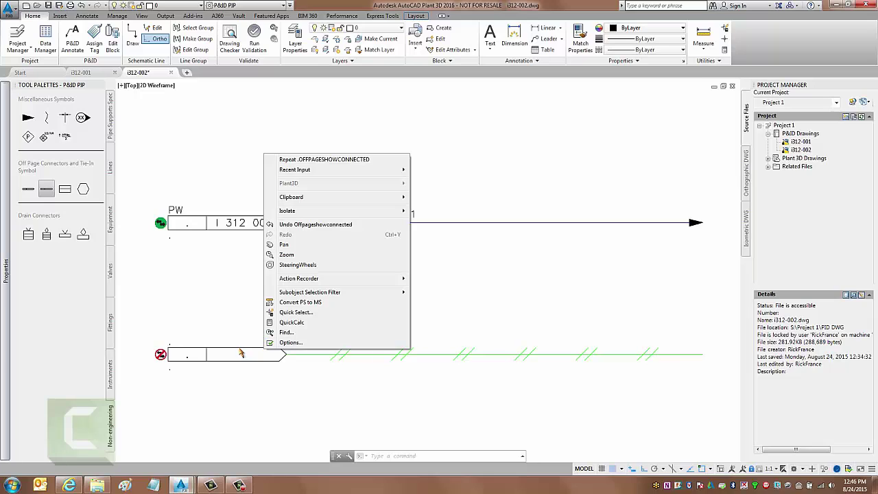
pyautogui.click(239, 353)
pyautogui.rightClick(241, 353)
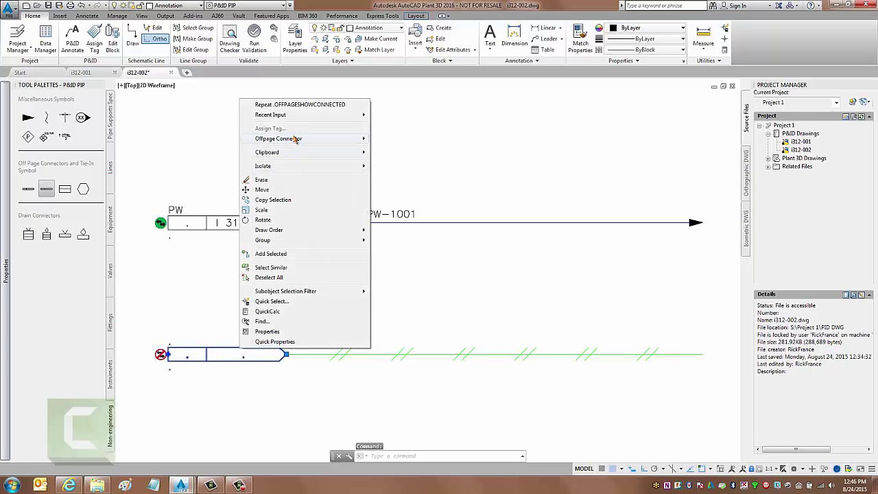
pyautogui.moveTo(296, 139)
pyautogui.click(396, 140)
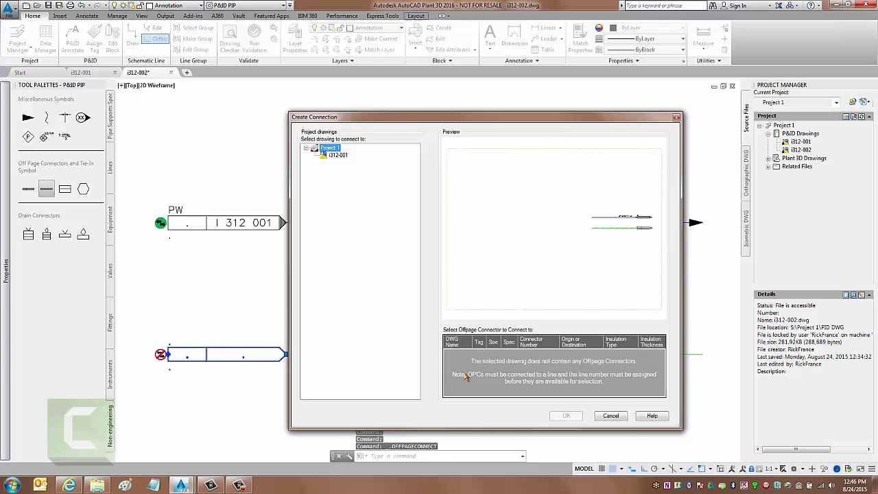
pyautogui.click(337, 155)
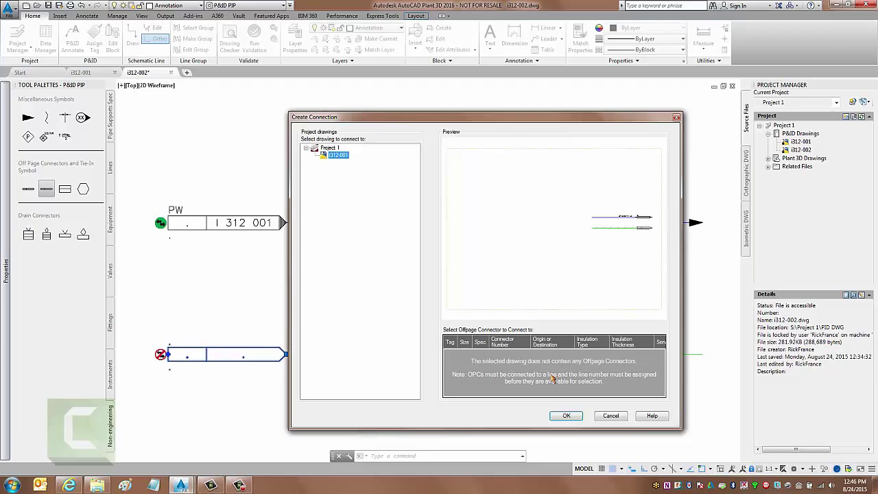
pyautogui.click(611, 416)
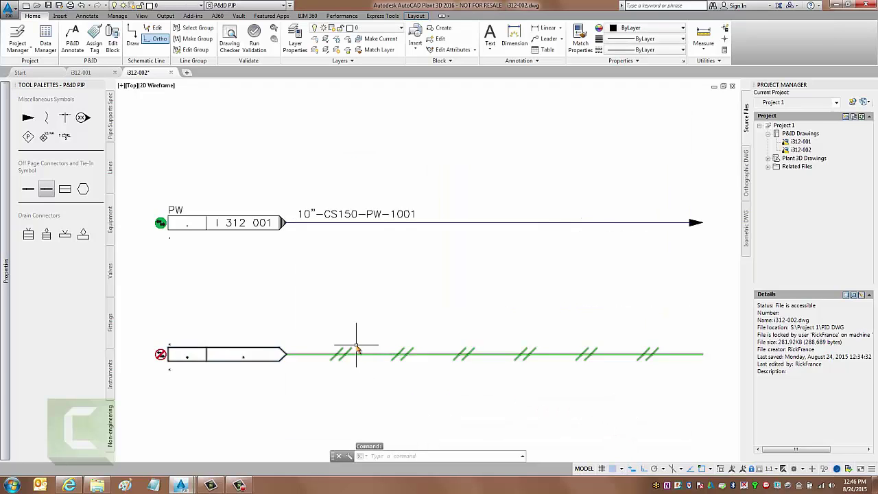
# Select the green pneumatic signal line, review its context menu, then clear the selection
pyautogui.click(381, 355)
pyautogui.rightClick(379, 356)
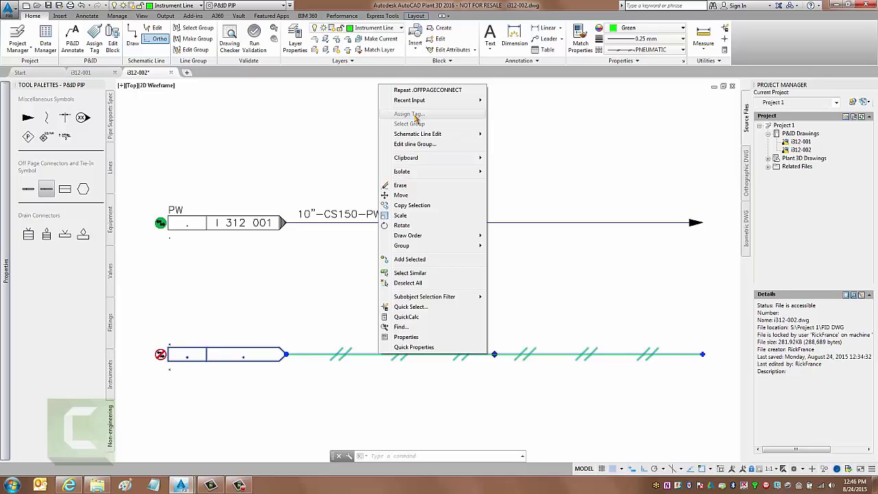
pyautogui.click(586, 168)
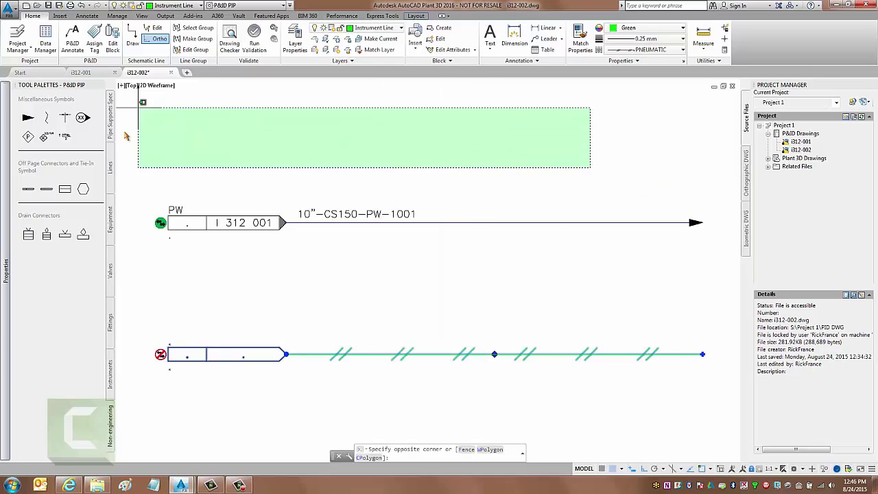
pyautogui.click(207, 144)
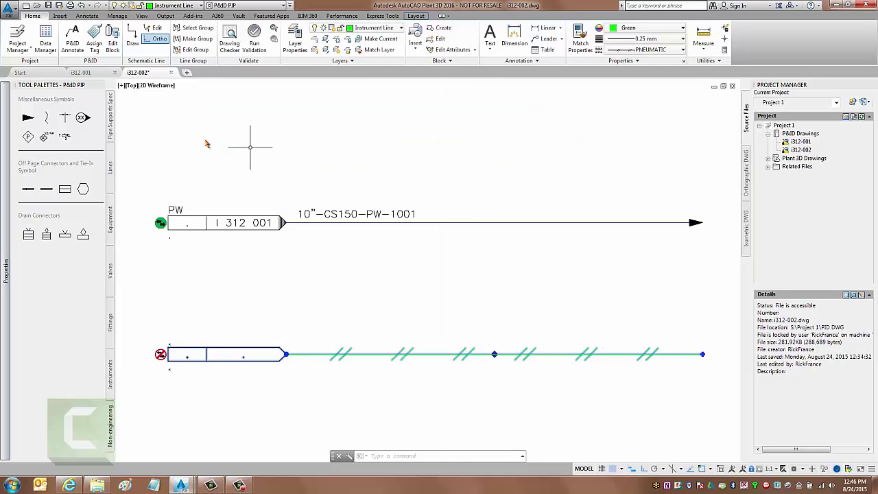
# On drawing i312-001, open Project 1's properties in Project Setup
pyautogui.click(82, 73)
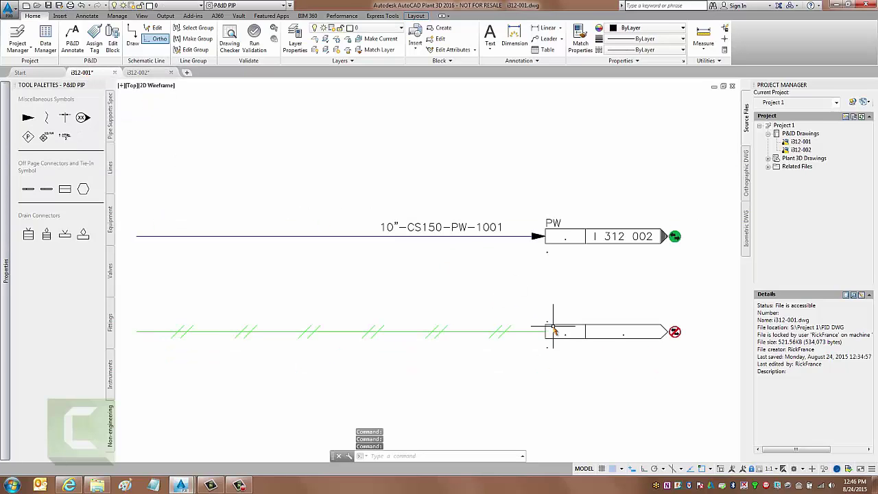
pyautogui.click(784, 126)
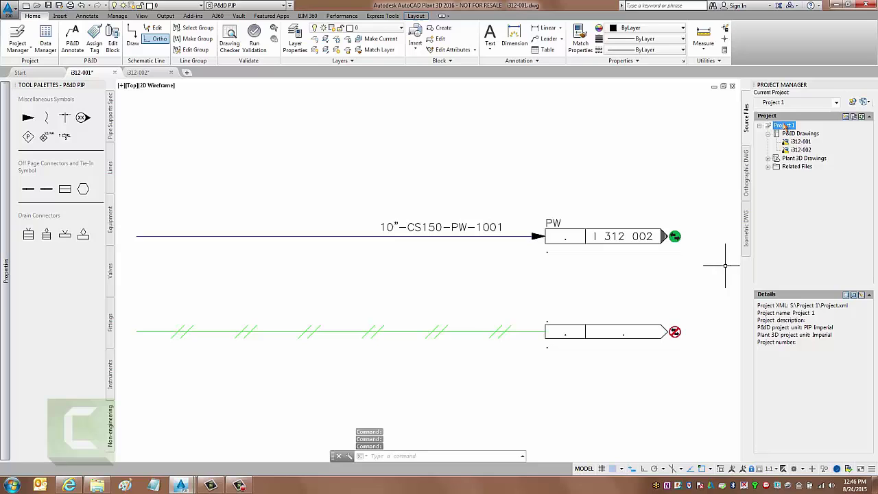
pyautogui.rightClick(784, 125)
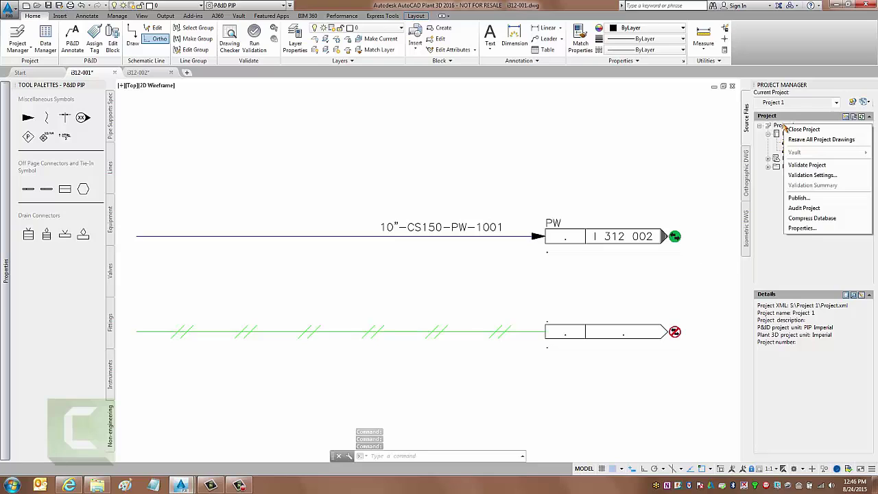
pyautogui.click(802, 228)
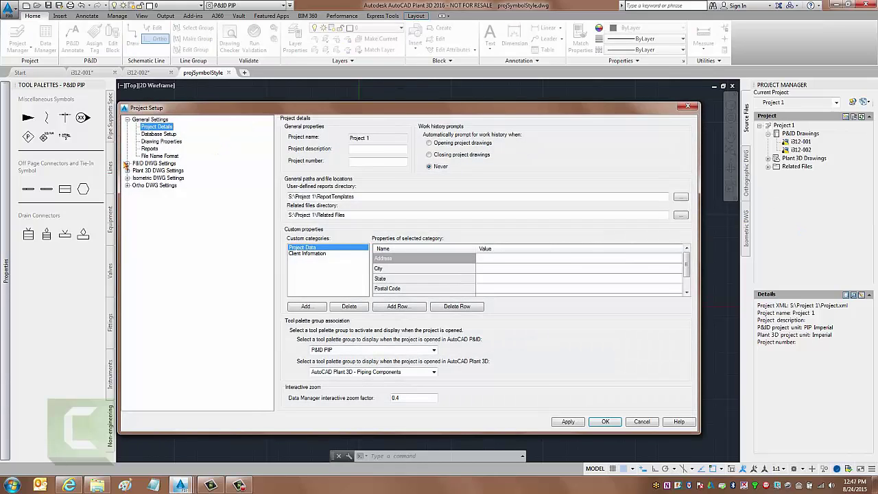
# Under P&ID Class Definitions, check Pipe Line Group's Line Number tag format, then view Signal Line Group
pyautogui.click(128, 164)
pyautogui.click(137, 207)
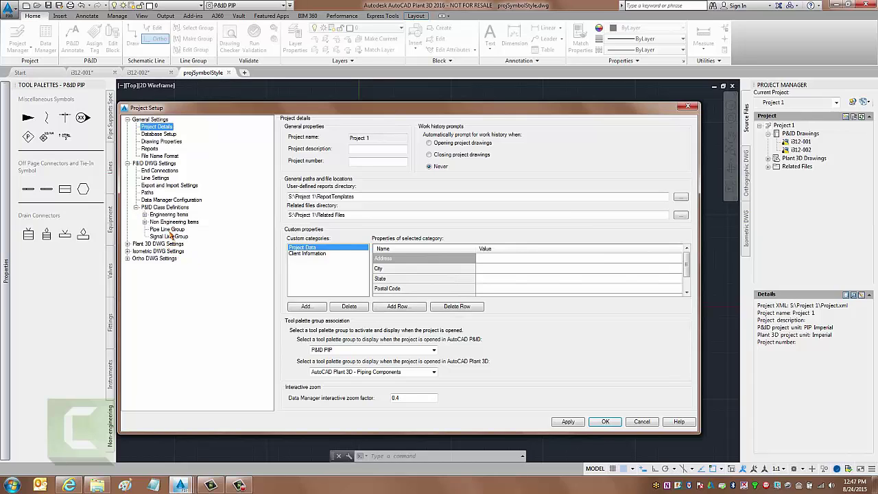
pyautogui.click(170, 236)
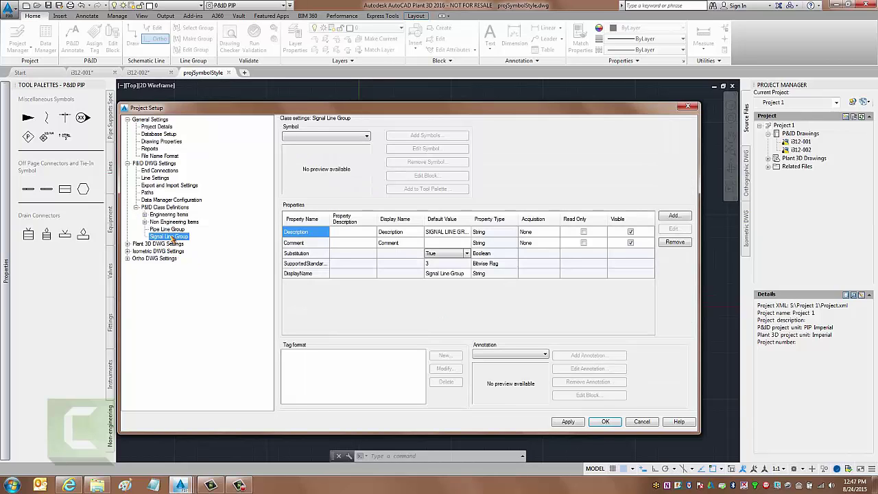
pyautogui.click(174, 223)
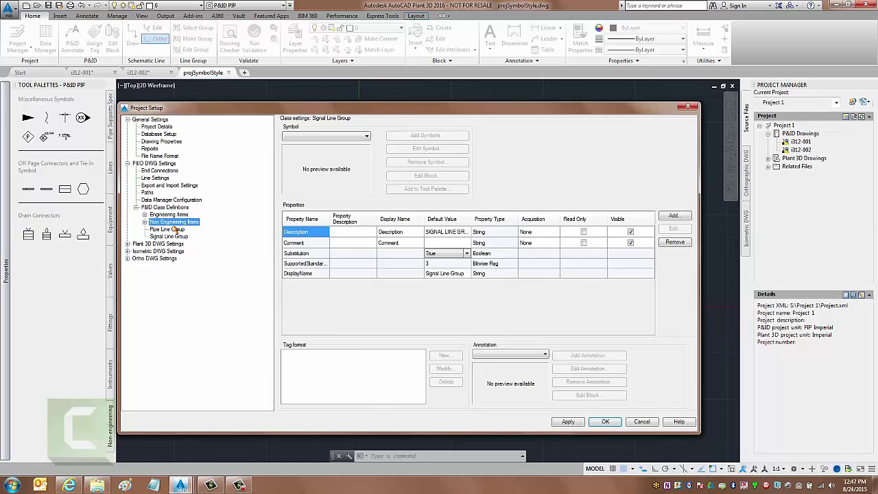
pyautogui.click(170, 229)
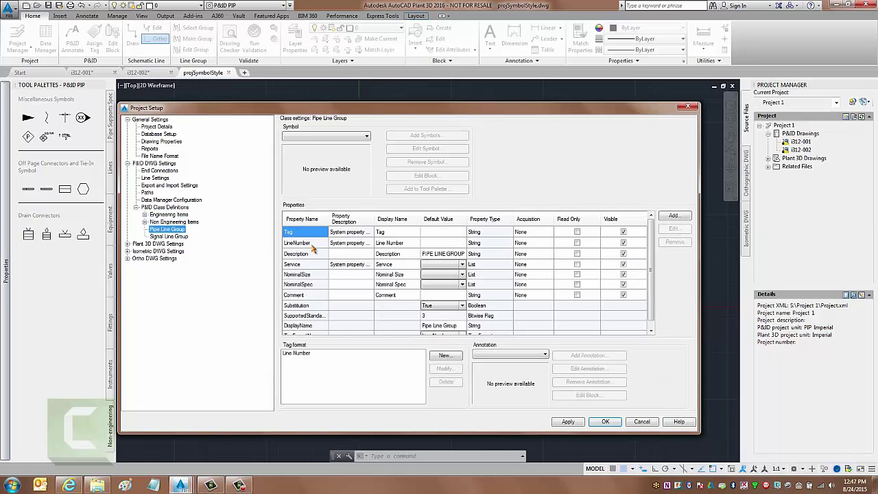
pyautogui.click(295, 355)
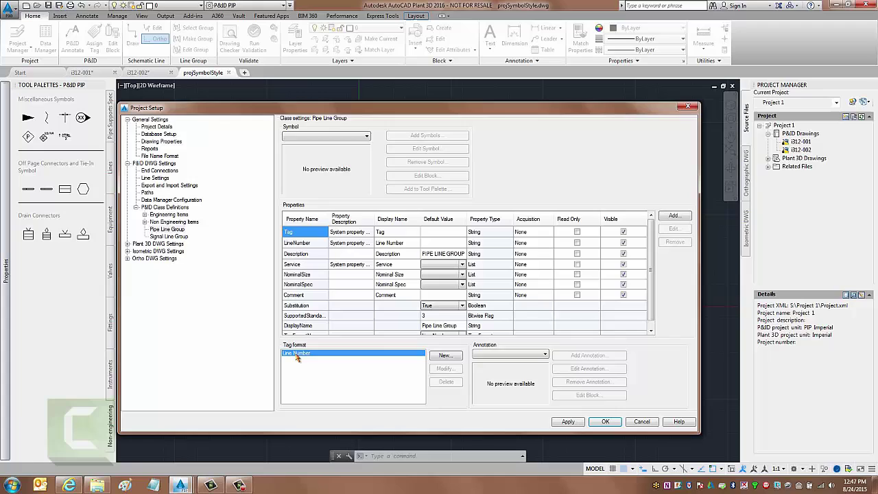
pyautogui.click(173, 237)
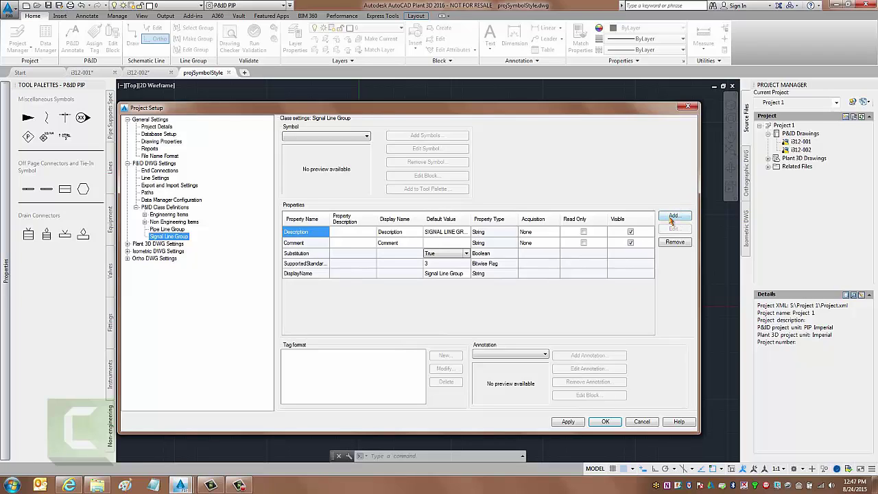
# Add a String property LineNumber, displayed as Line Number, to Signal Line Group and apply
pyautogui.moveTo(659, 203)
pyautogui.mouseDown()
pyautogui.moveTo(713, 222)
pyautogui.moveTo(642, 221)
pyautogui.moveTo(708, 208)
pyautogui.mouseUp()
pyautogui.moveTo(198, 247); pyautogui.dragTo(232, 256)
pyautogui.click(673, 216)
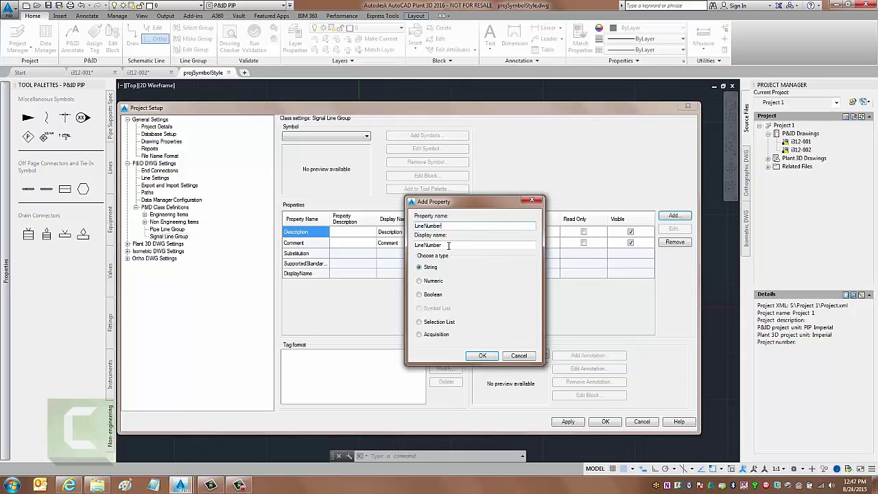
pyautogui.click(427, 245)
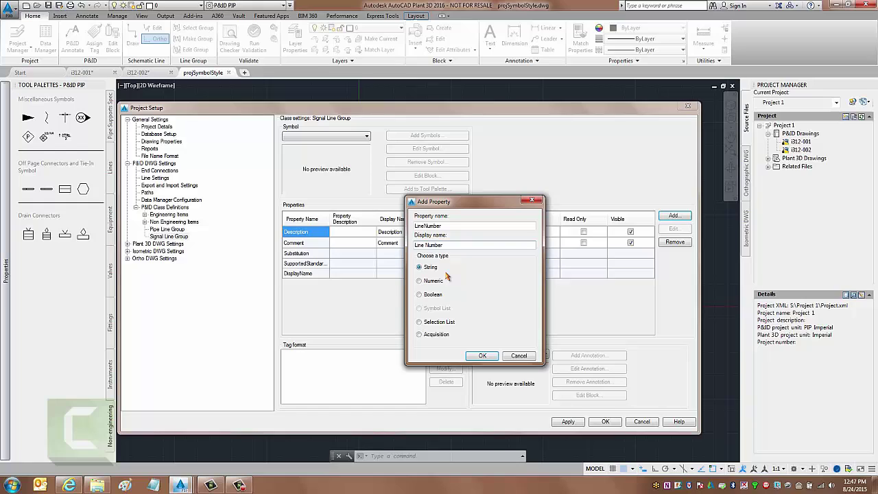
pyautogui.click(482, 355)
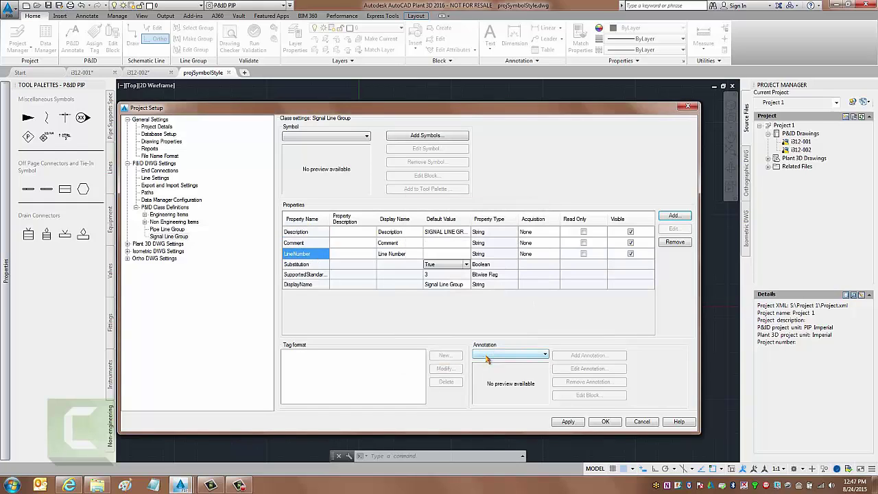
pyautogui.click(562, 423)
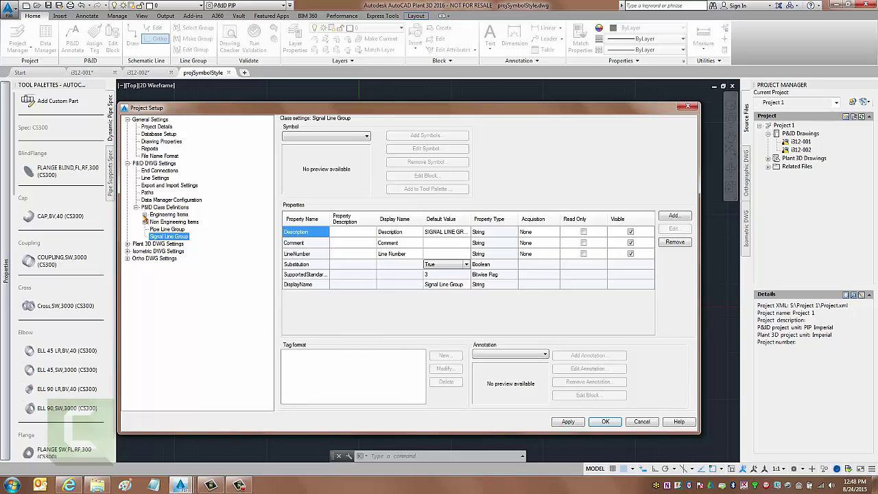
# Under Engineering Items > Lines, compare Pipe Line Segments' tag format with Signal Lines Tag [Comment]
pyautogui.click(144, 214)
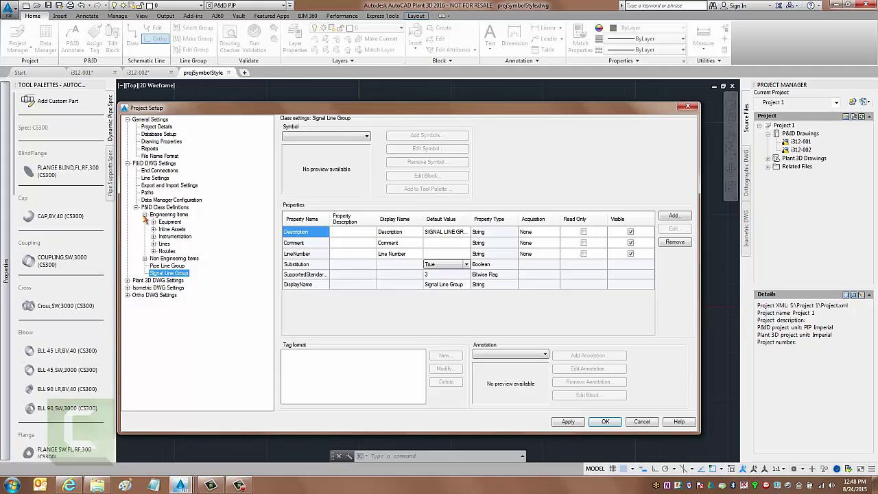
pyautogui.click(154, 243)
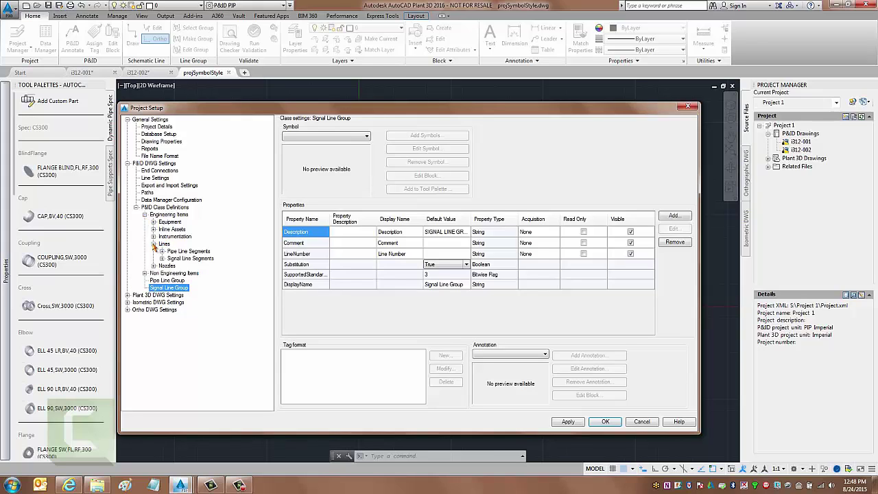
pyautogui.click(194, 257)
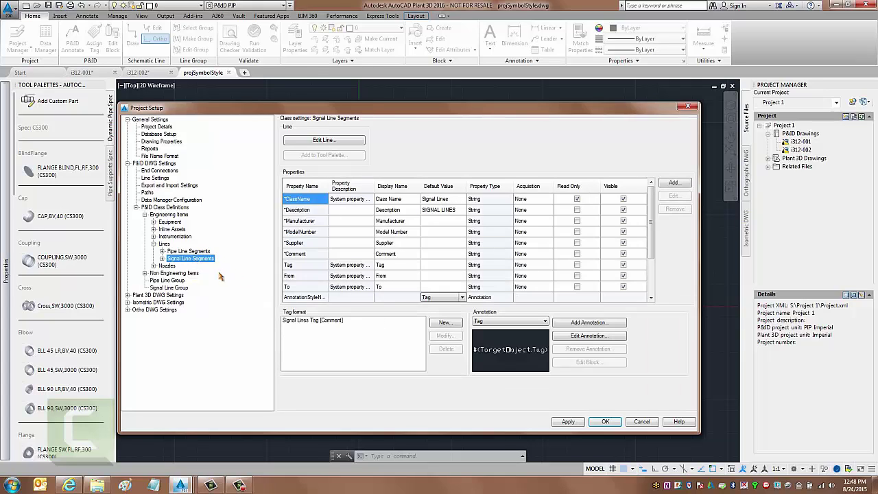
pyautogui.moveTo(272, 330)
pyautogui.mouseDown()
pyautogui.moveTo(367, 329)
pyautogui.moveTo(348, 304)
pyautogui.moveTo(303, 303)
pyautogui.moveTo(262, 322)
pyautogui.moveTo(309, 351)
pyautogui.mouseUp()
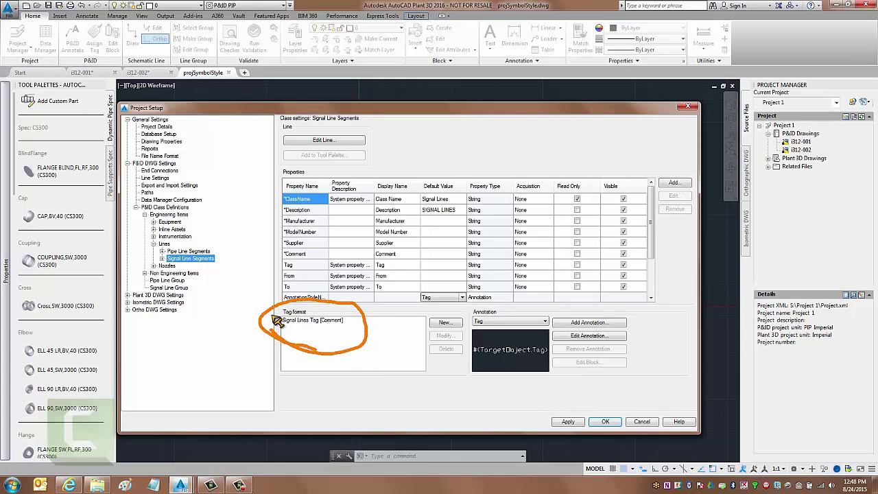
pyautogui.click(203, 252)
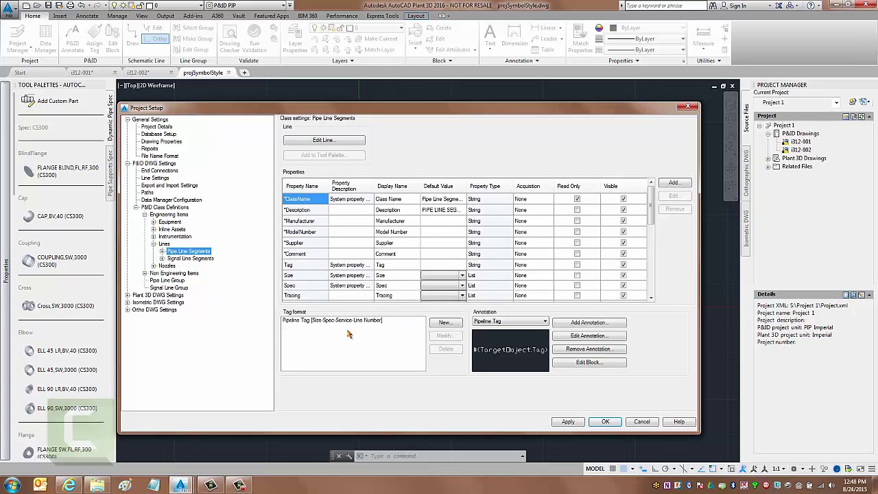
pyautogui.moveTo(333, 327); pyautogui.dragTo(383, 331)
pyautogui.click(205, 259)
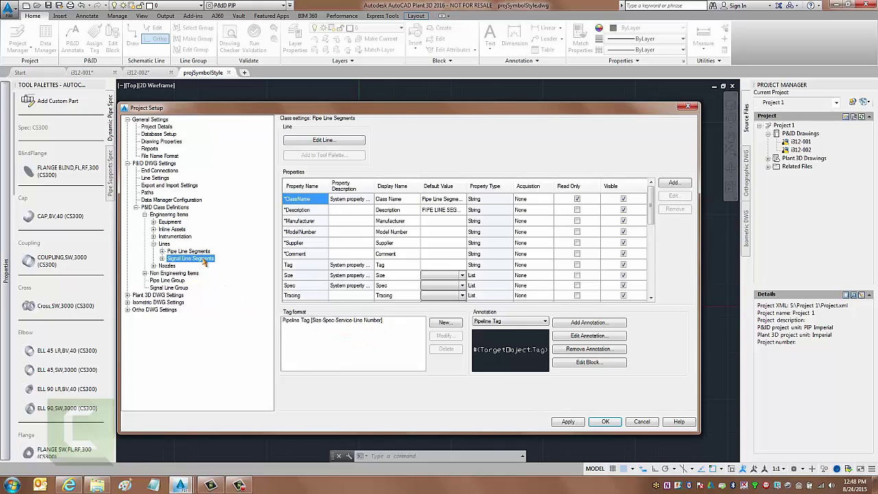
pyautogui.click(321, 324)
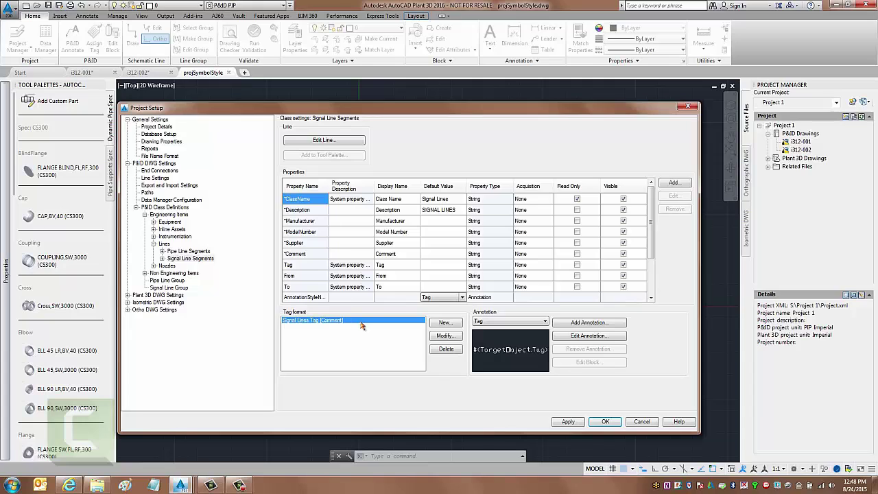
# Copy the existing Signal Lines Tag format and delete the 'Copy of' prefix from its name
pyautogui.click(446, 323)
pyautogui.moveTo(430, 229); pyautogui.dragTo(339, 223)
pyautogui.press('Delete')
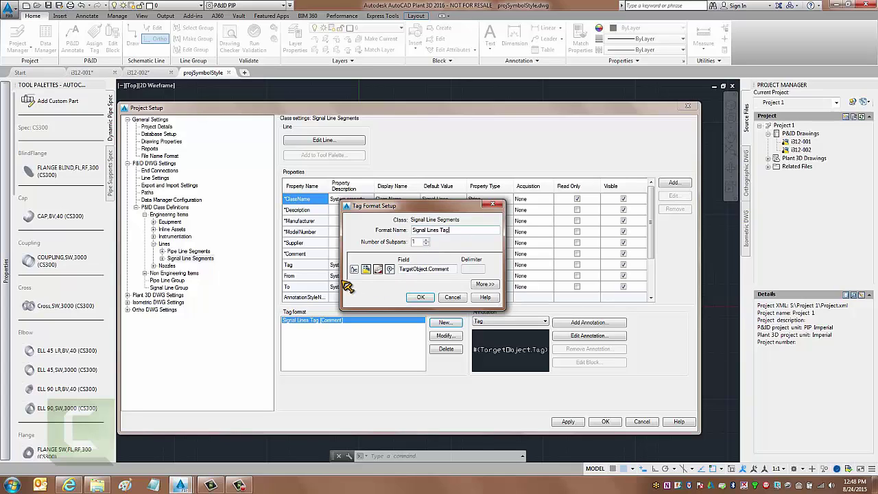
# Build the tag field from Signal Line Group's Line Number property and save the Signal Lines Tag format
pyautogui.moveTo(343, 282)
pyautogui.mouseDown()
pyautogui.moveTo(362, 280)
pyautogui.moveTo(361, 260)
pyautogui.moveTo(343, 264)
pyautogui.moveTo(352, 284)
pyautogui.mouseUp()
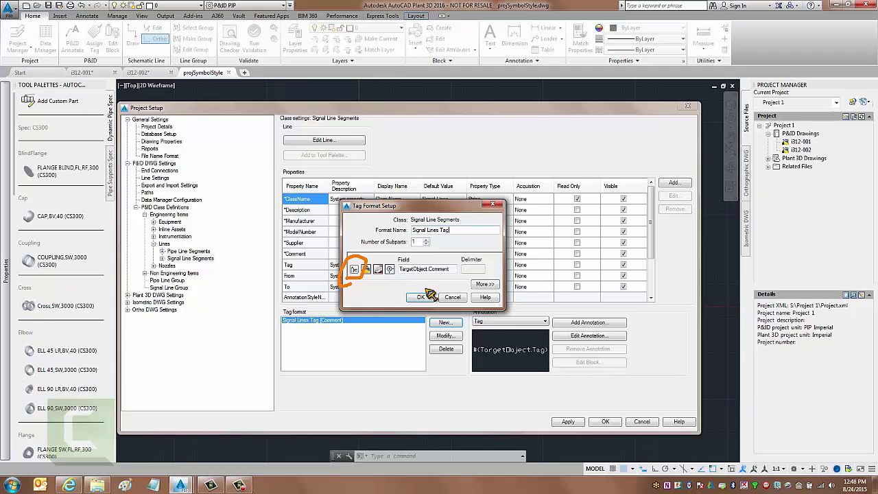
pyautogui.click(353, 270)
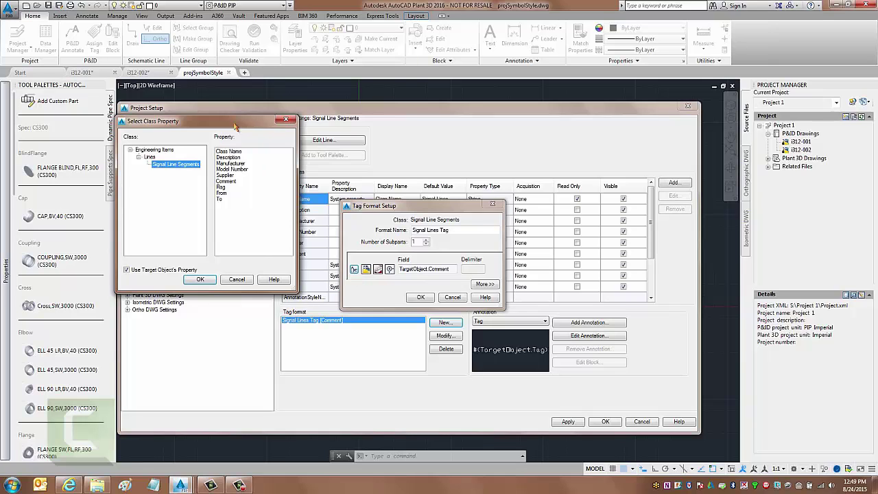
pyautogui.moveTo(224, 125); pyautogui.dragTo(406, 176)
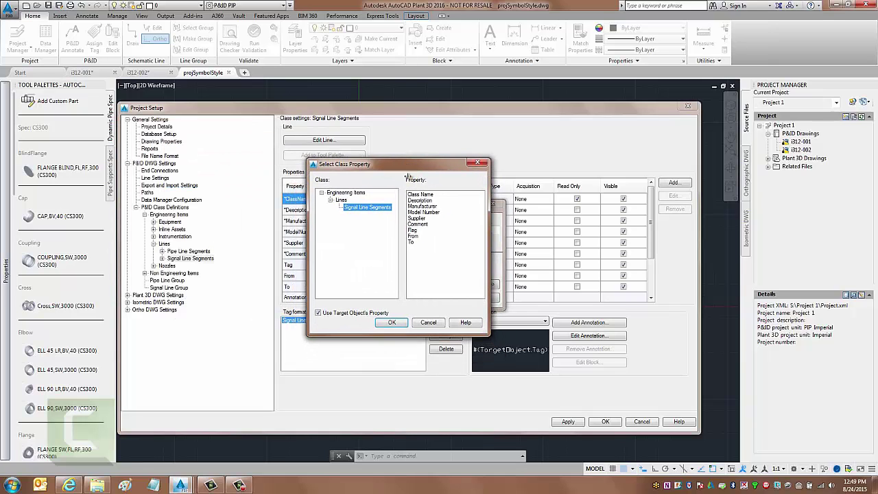
pyautogui.click(317, 313)
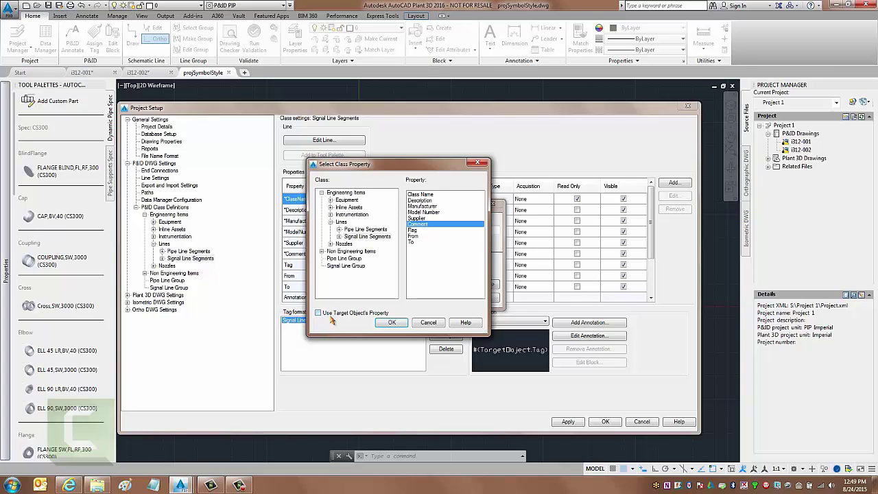
pyautogui.click(351, 267)
pyautogui.click(421, 207)
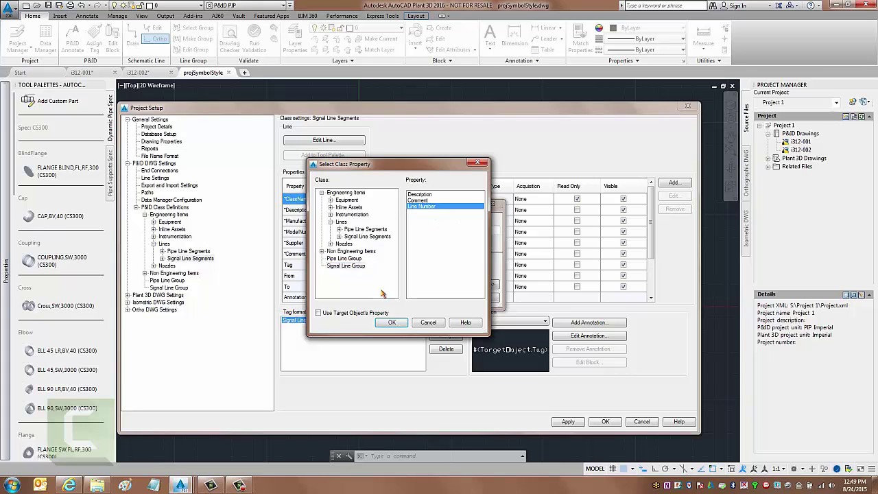
pyautogui.click(388, 322)
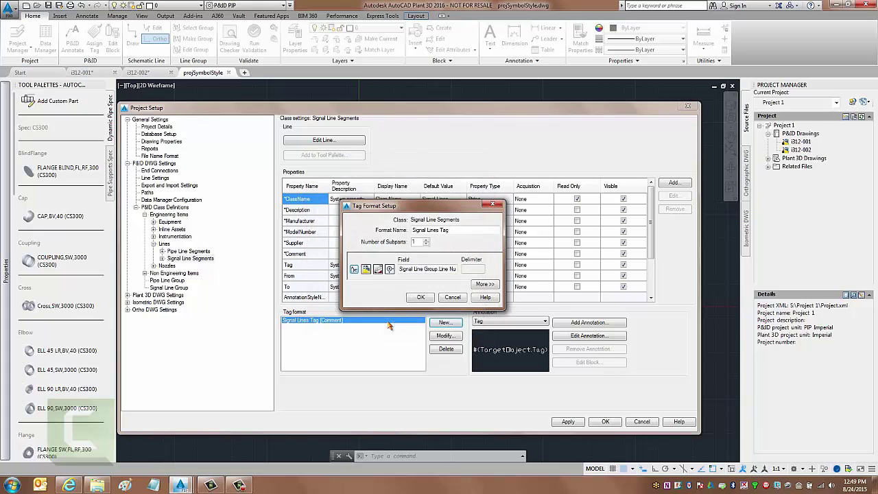
pyautogui.click(419, 297)
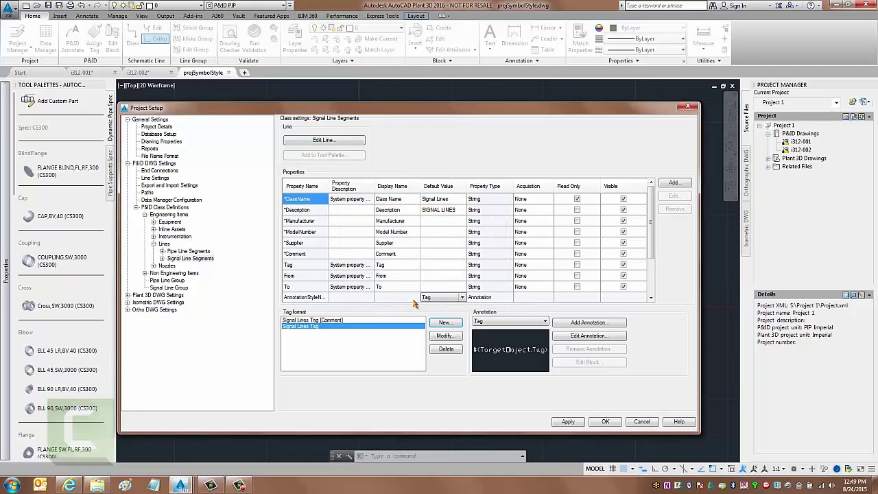
# Set TagFormatName's default value to Signal Lines Tag and apply
pyautogui.click(652, 283)
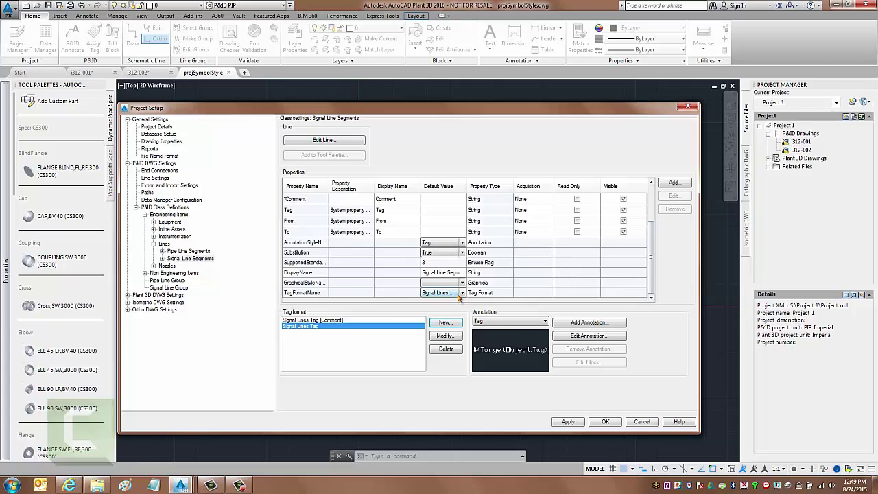
pyautogui.click(302, 293)
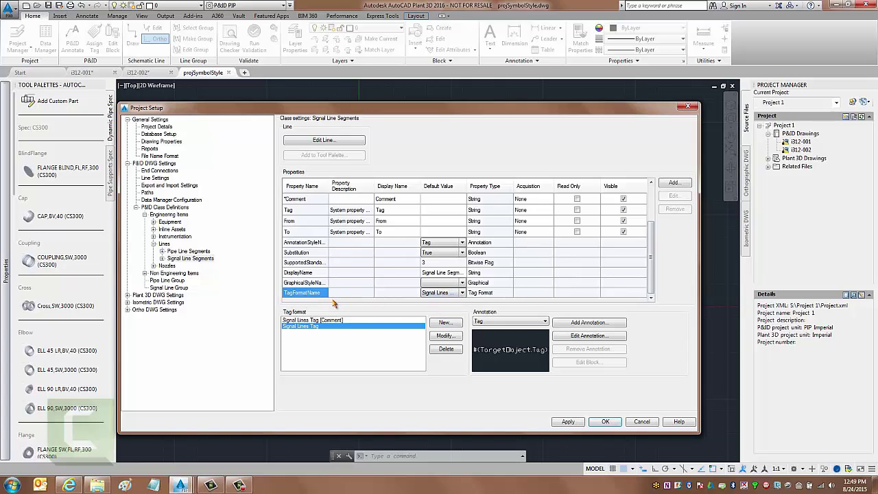
pyautogui.click(463, 293)
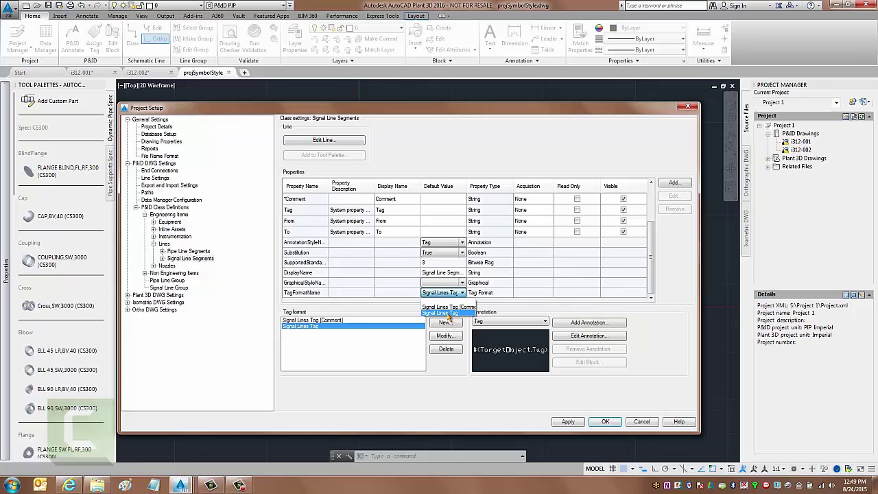
pyautogui.click(443, 314)
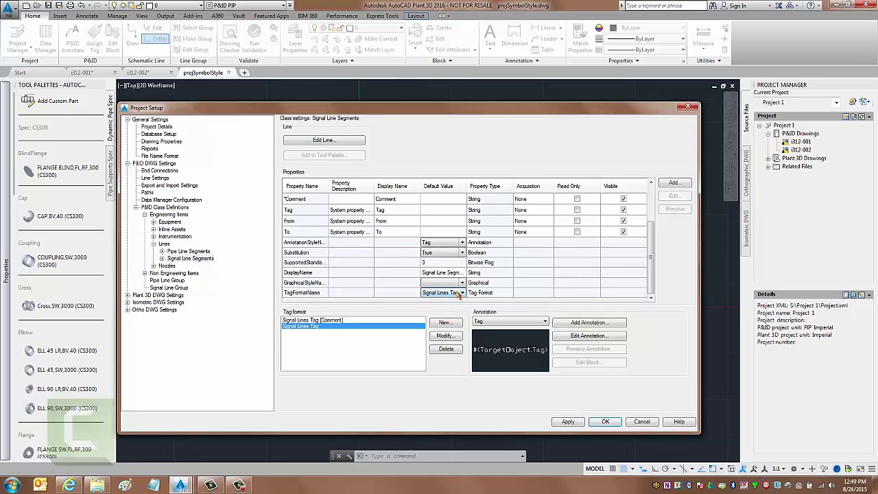
pyautogui.click(568, 422)
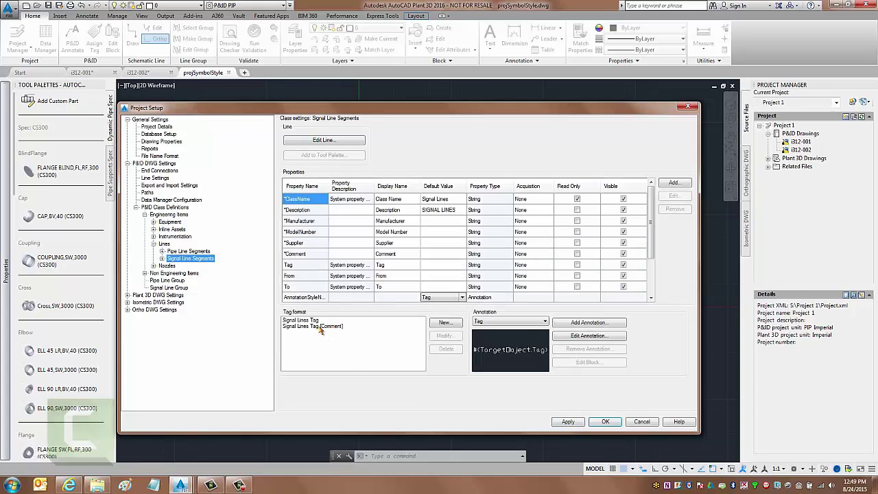
# Delete the old Signal Lines Tag [Comment] format and confirm
pyautogui.click(319, 327)
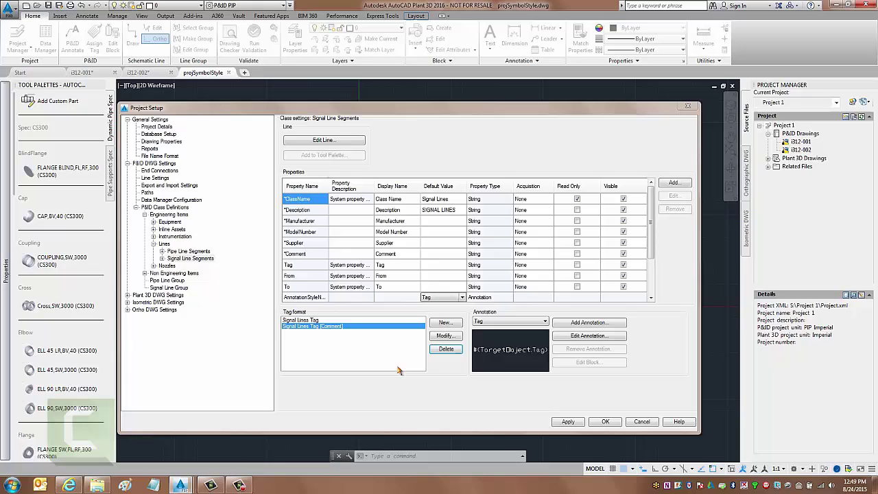
pyautogui.click(446, 349)
pyautogui.click(446, 299)
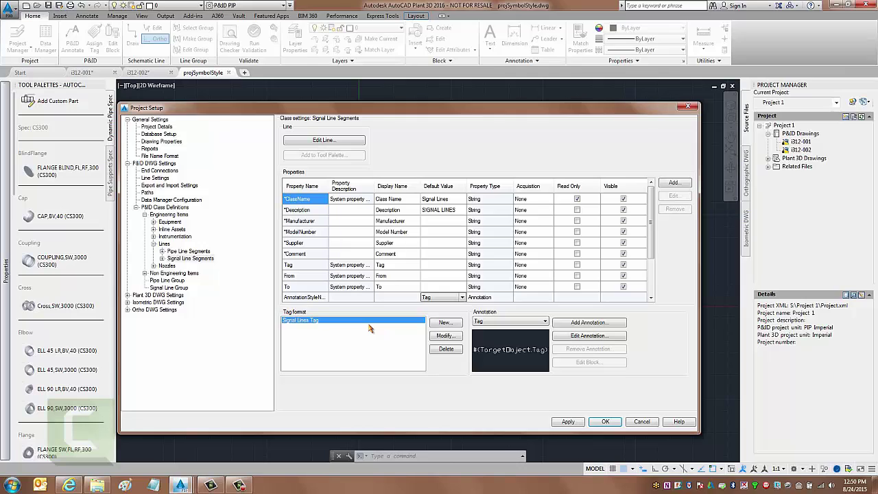
# Set Pneumatic Signal Line's Tagging to 'Prompt for tag during component creation' in its line settings
pyautogui.click(162, 260)
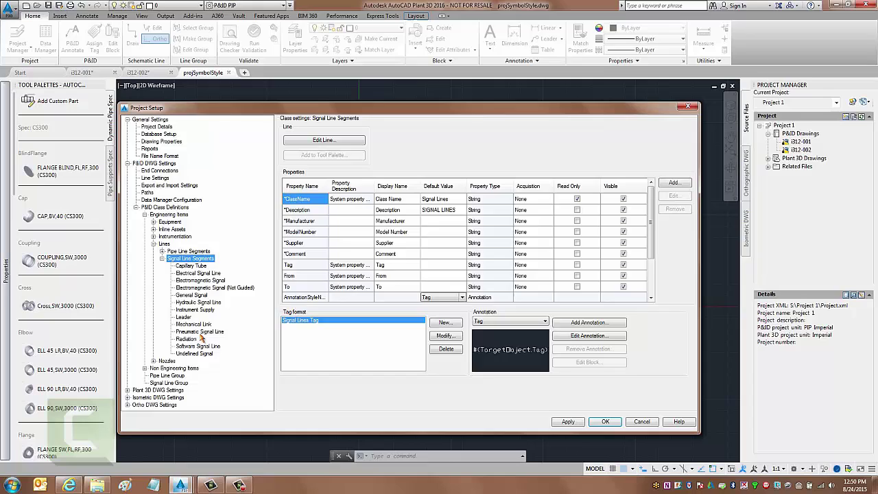
pyautogui.click(200, 331)
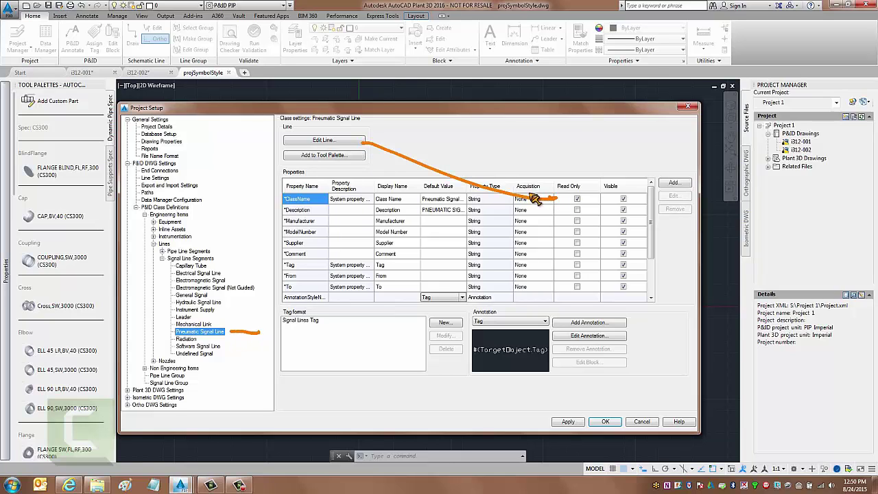
pyautogui.click(343, 141)
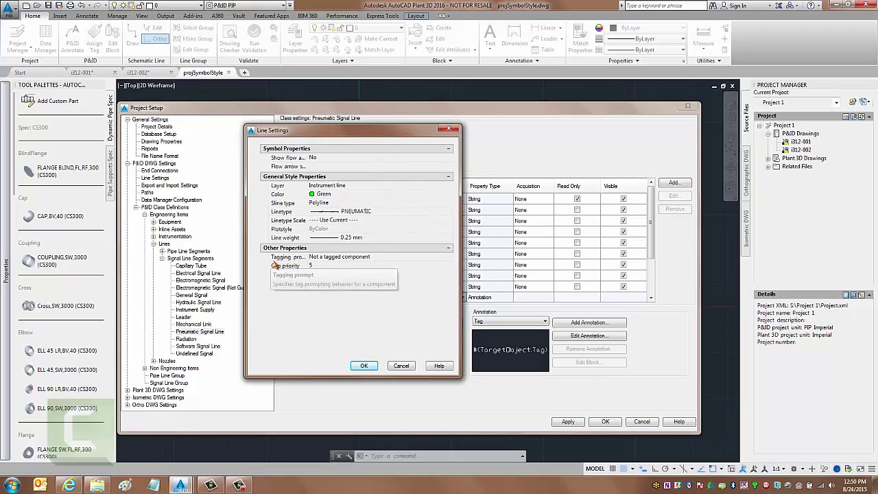
pyautogui.moveTo(271, 262)
pyautogui.mouseDown()
pyautogui.moveTo(277, 277)
pyautogui.moveTo(416, 260)
pyautogui.moveTo(287, 278)
pyautogui.mouseUp()
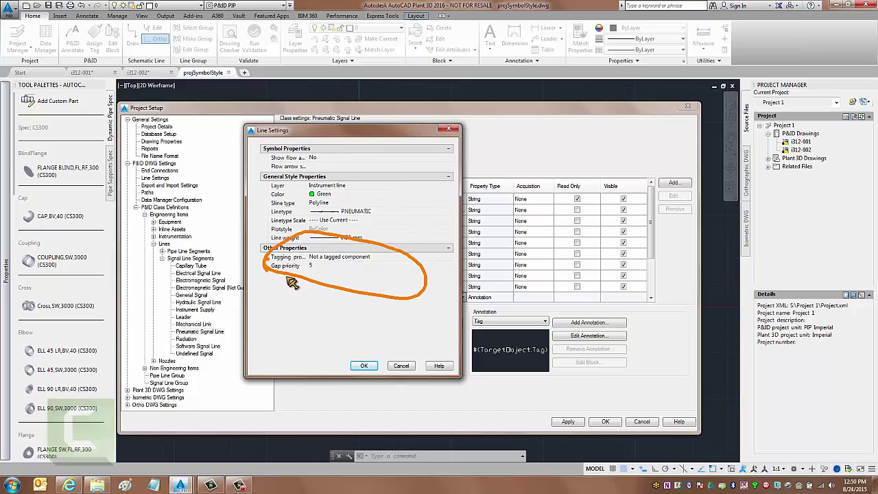
pyautogui.click(384, 257)
pyautogui.click(384, 257)
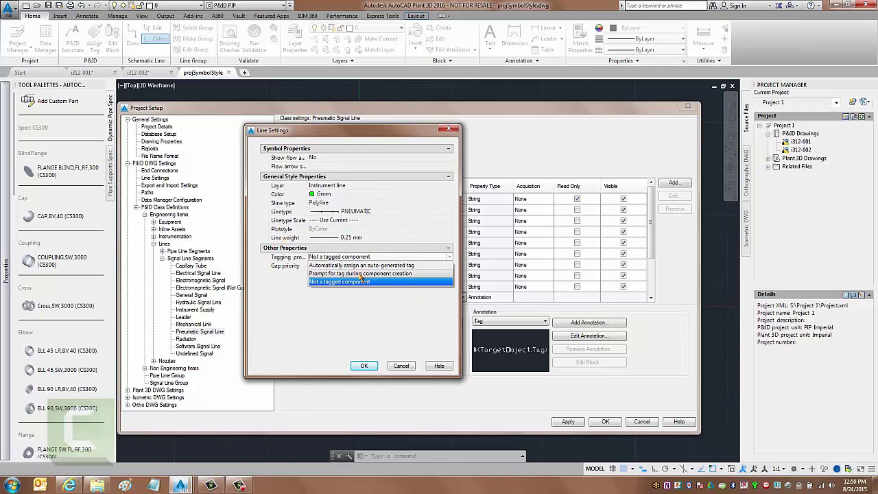
pyautogui.click(359, 274)
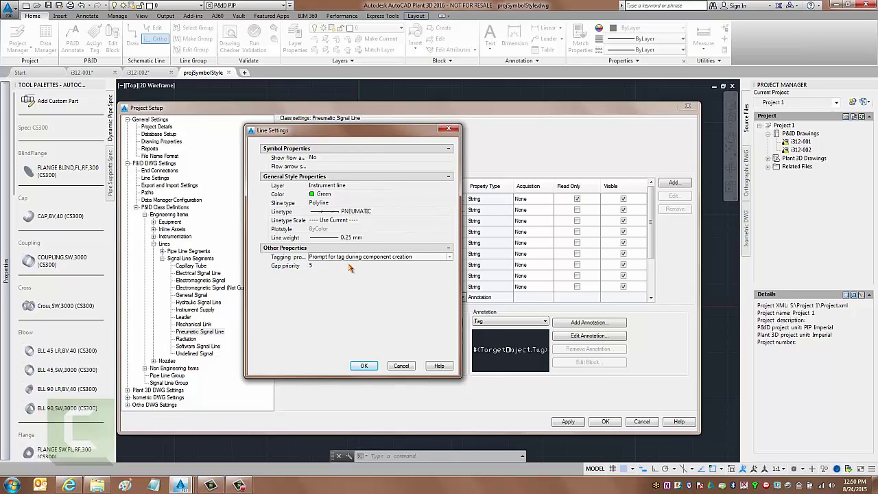
pyautogui.click(364, 366)
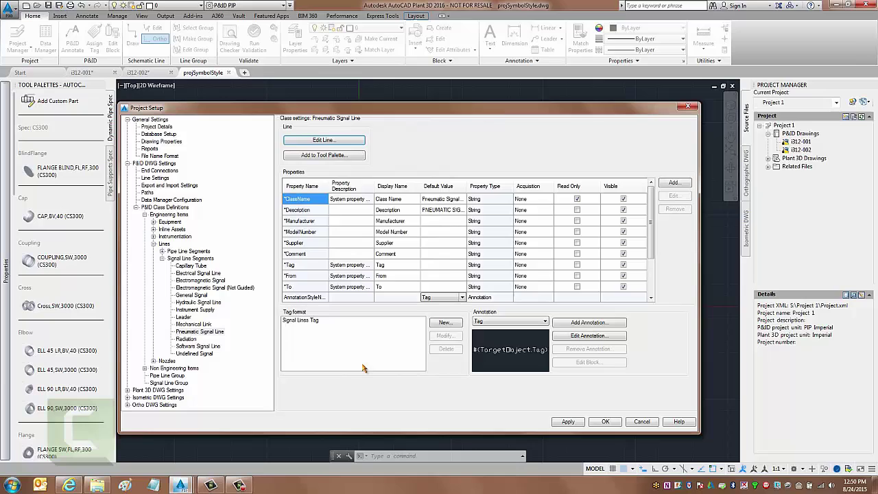
# Set Capillary Tube's tagging to Prompt for tag during component creation
pyautogui.click(194, 258)
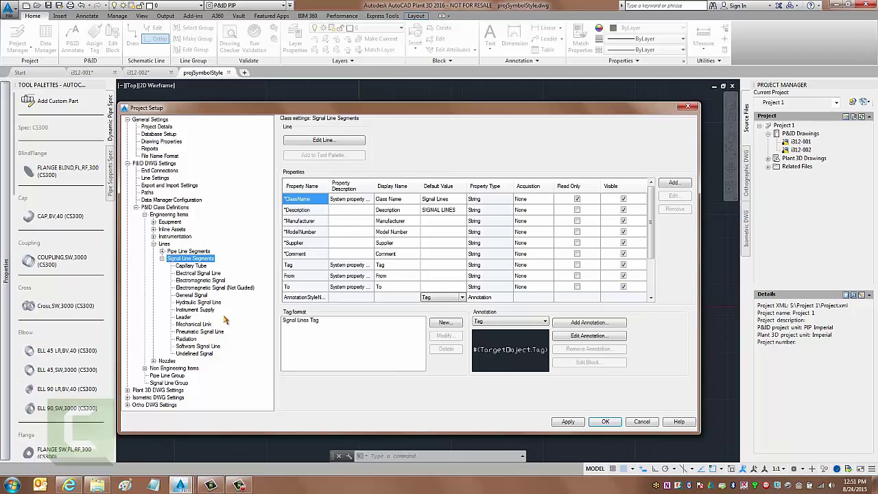
pyautogui.click(191, 265)
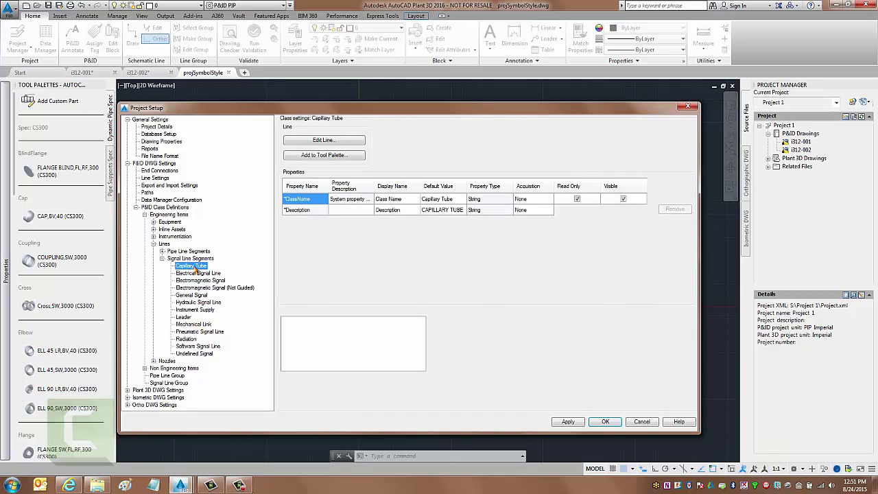
pyautogui.click(328, 140)
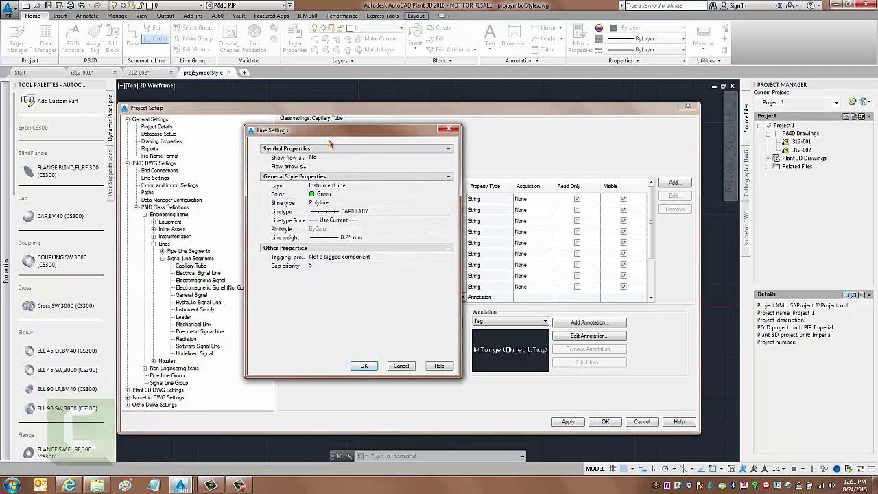
pyautogui.click(360, 258)
pyautogui.click(361, 258)
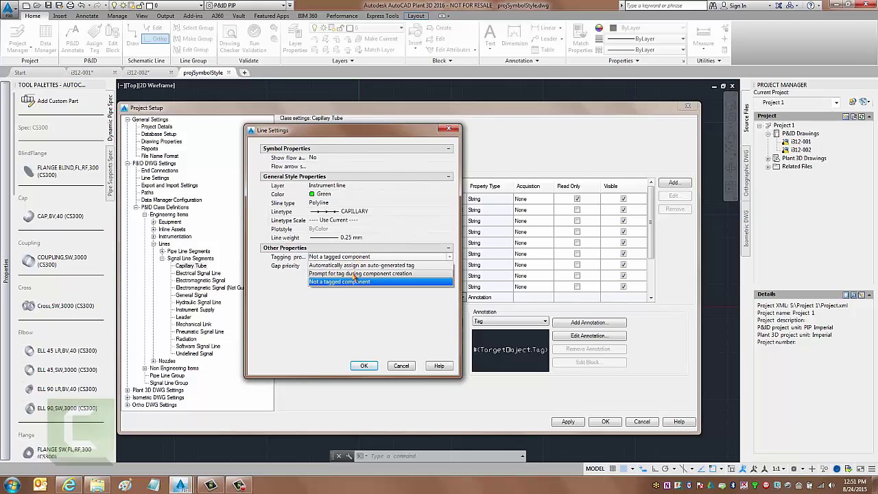
pyautogui.click(356, 273)
pyautogui.click(364, 365)
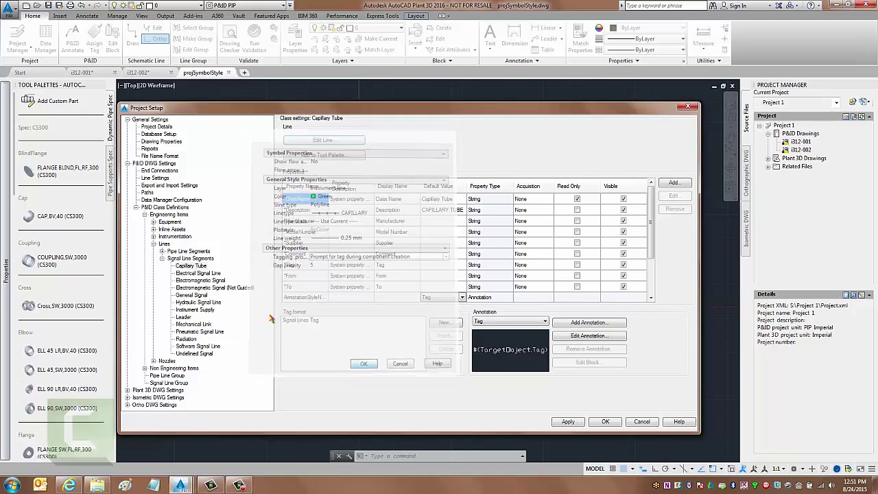
# Set Electrical Signal Line's tagging to Prompt for tag during component creation
pyautogui.click(198, 273)
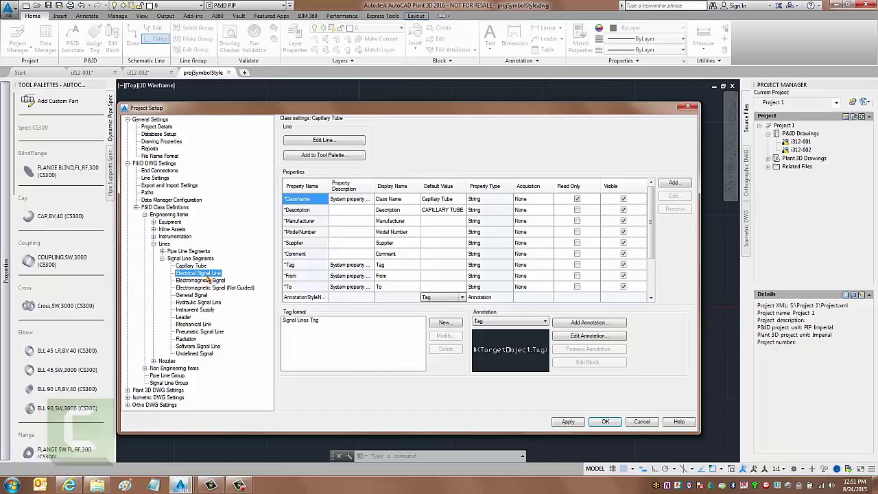
pyautogui.click(336, 140)
pyautogui.click(355, 259)
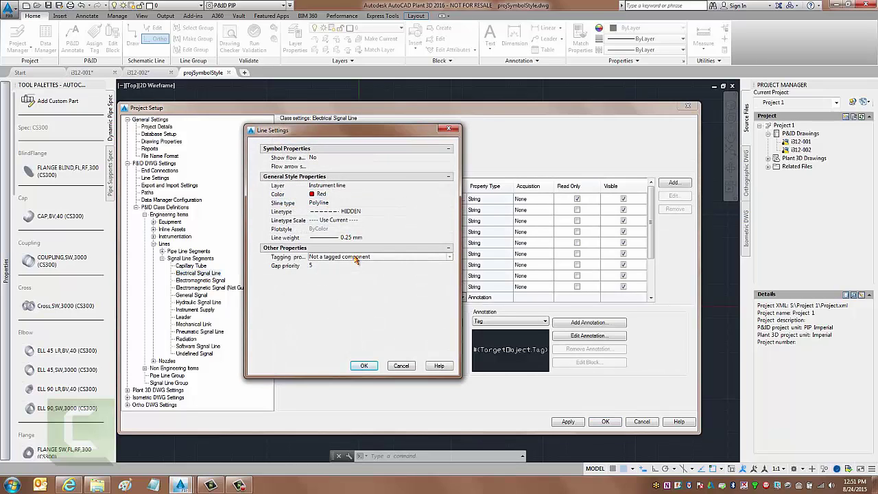
pyautogui.click(356, 259)
pyautogui.click(353, 273)
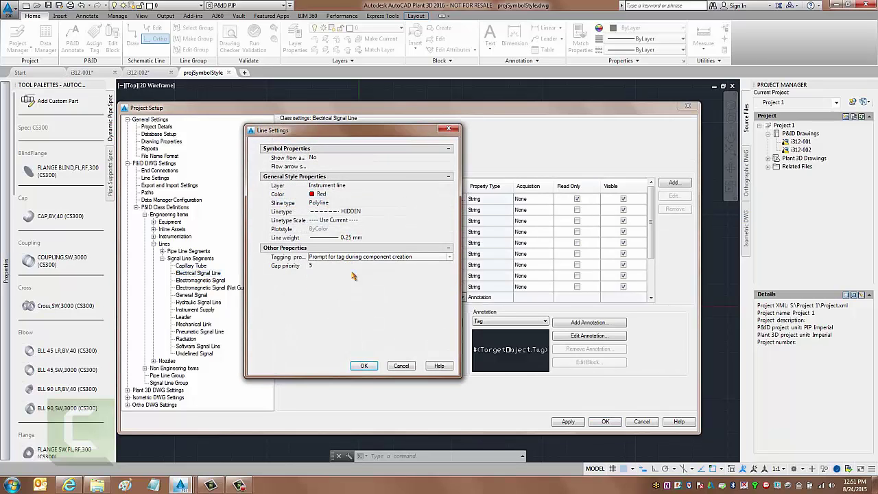
pyautogui.click(364, 365)
# Set Electromagnetic Signal's tagging to Prompt for tag during component creation
pyautogui.click(206, 281)
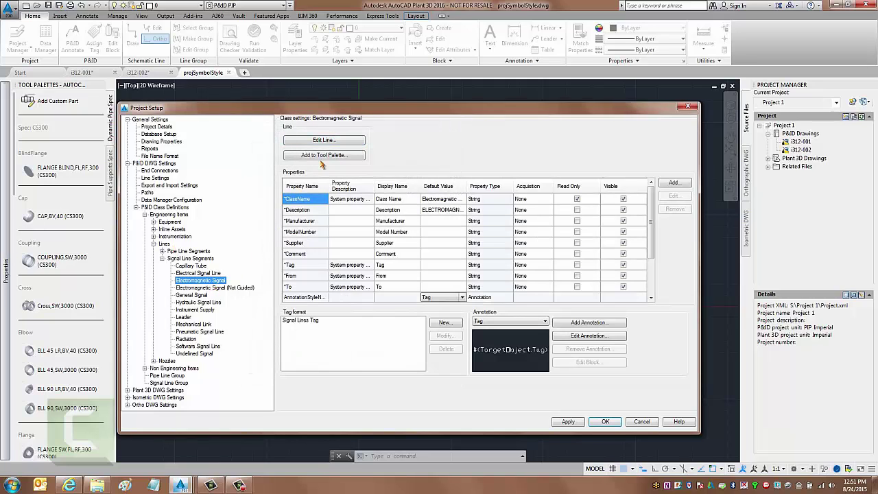
pyautogui.click(336, 142)
pyautogui.click(356, 257)
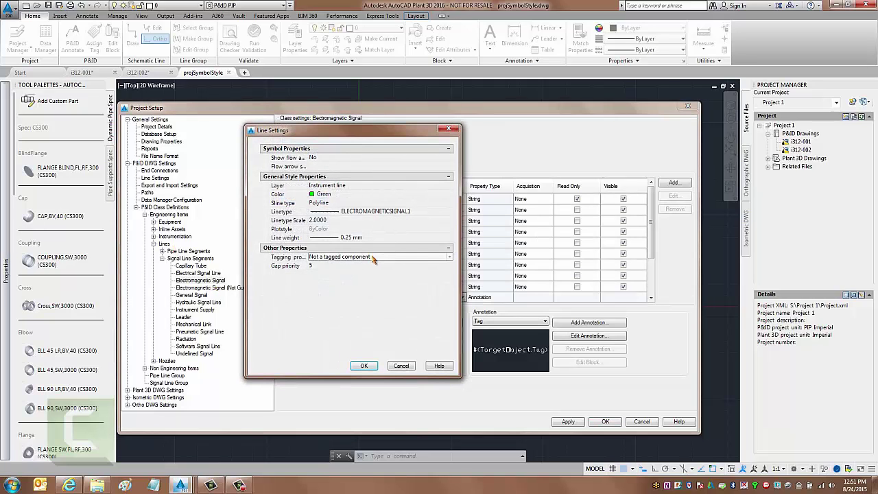
pyautogui.click(356, 256)
pyautogui.click(353, 273)
pyautogui.click(364, 365)
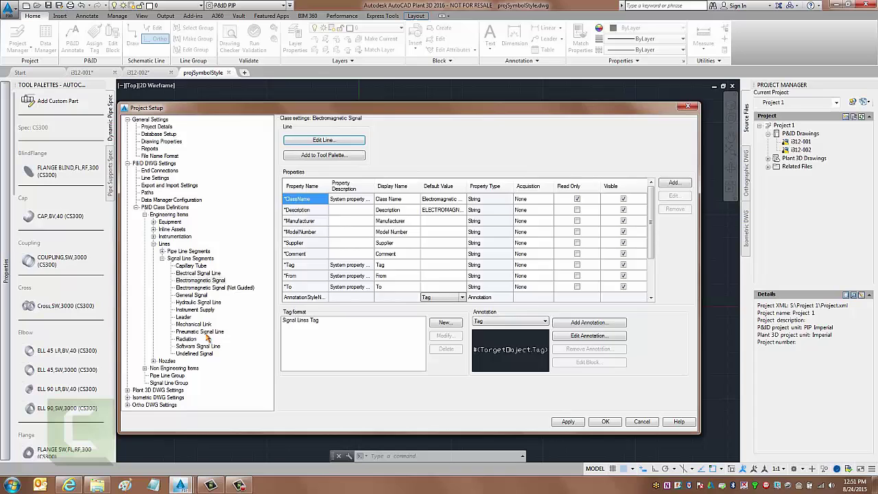
# Recheck Pneumatic Signal Line's line settings, then apply all changes and close Project Setup
pyautogui.click(204, 332)
pyautogui.click(324, 140)
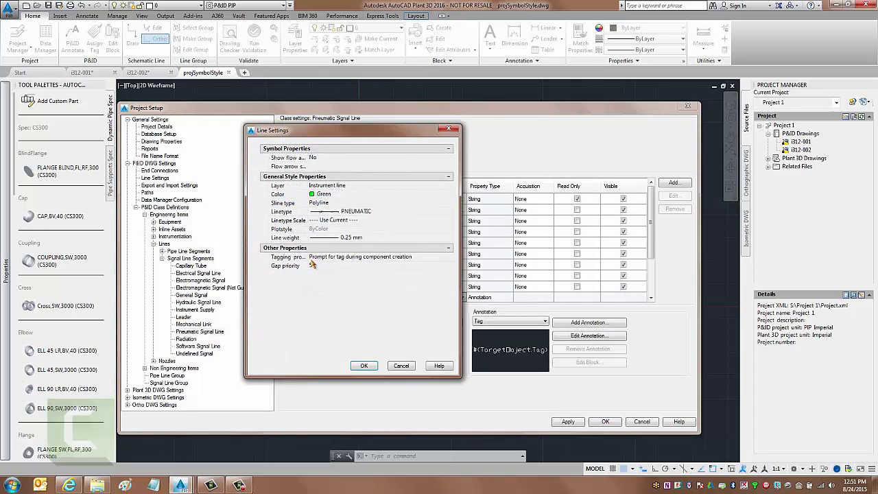
pyautogui.click(364, 365)
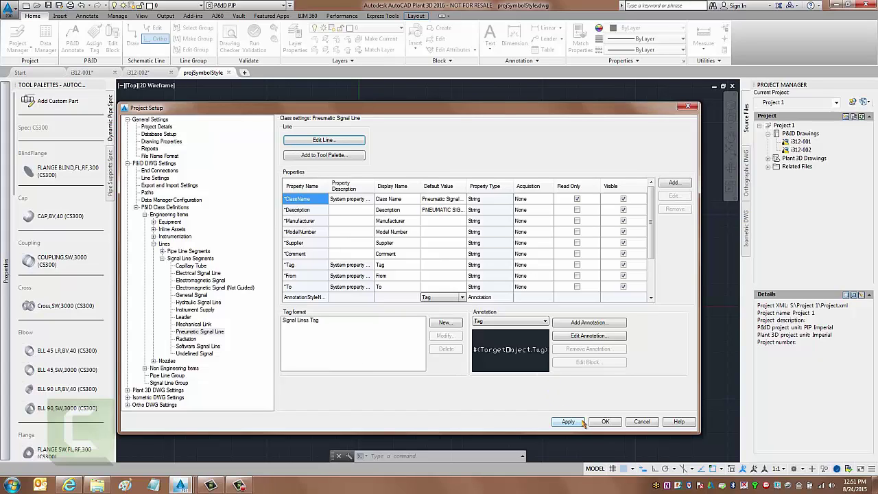
pyautogui.click(605, 421)
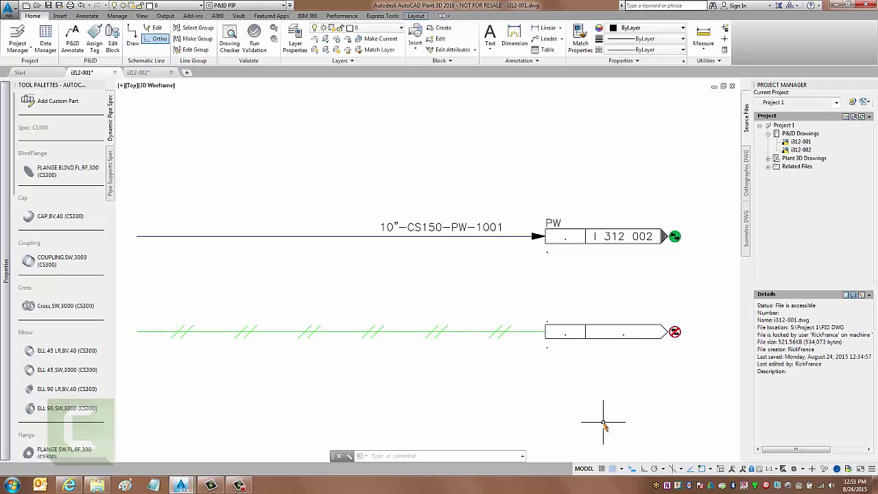
# Assign tag P1 to the green pneumatic signal line and place its label above the line
pyautogui.click(476, 333)
pyautogui.rightClick(475, 333)
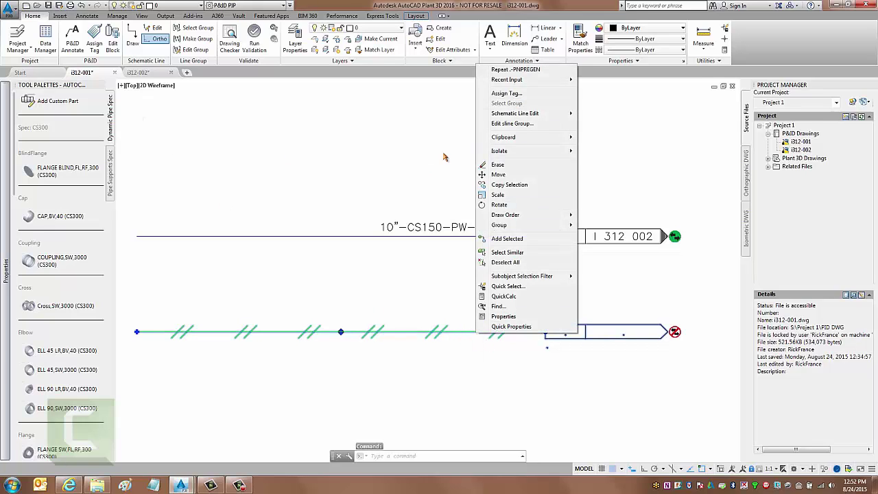
pyautogui.click(516, 96)
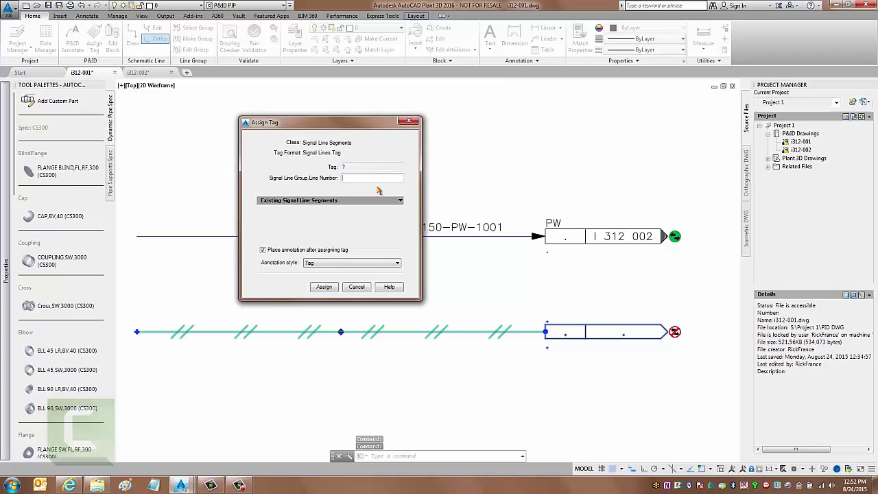
pyautogui.write('P1')
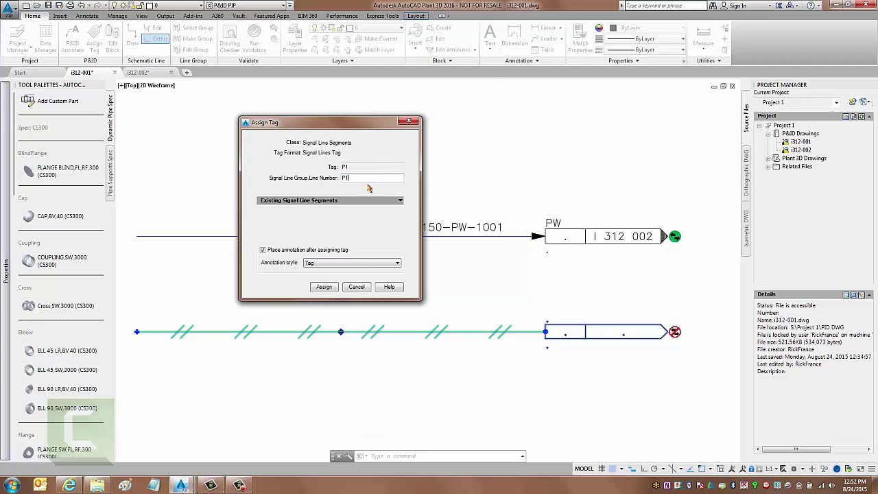
pyautogui.click(325, 287)
pyautogui.press('Return')
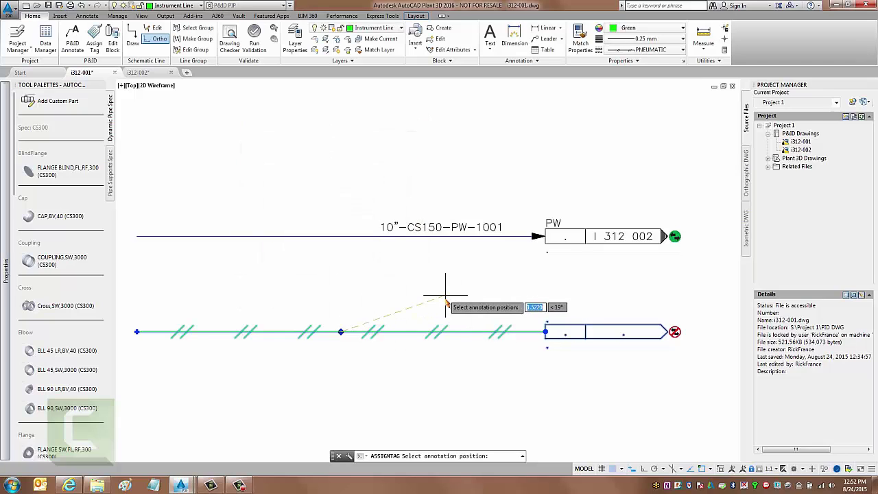
pyautogui.click(477, 321)
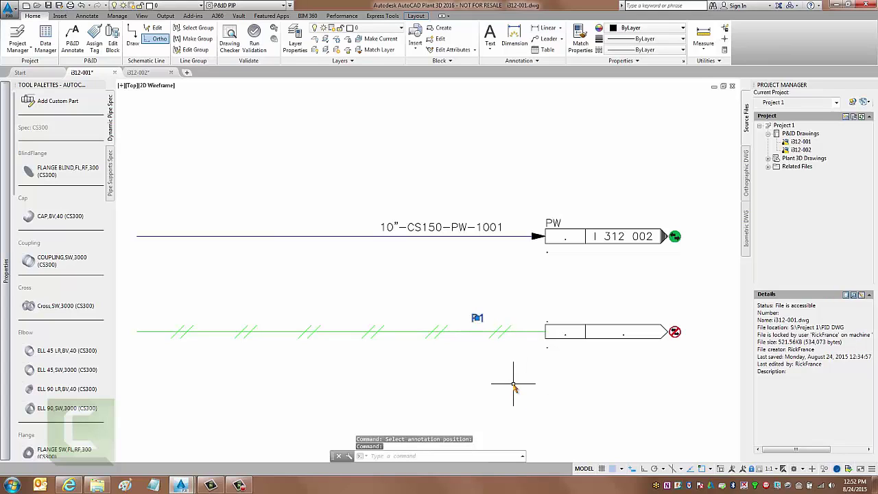
# Delete the placed P1 label so the line shows no tag, then deselect the line
pyautogui.press('Delete')
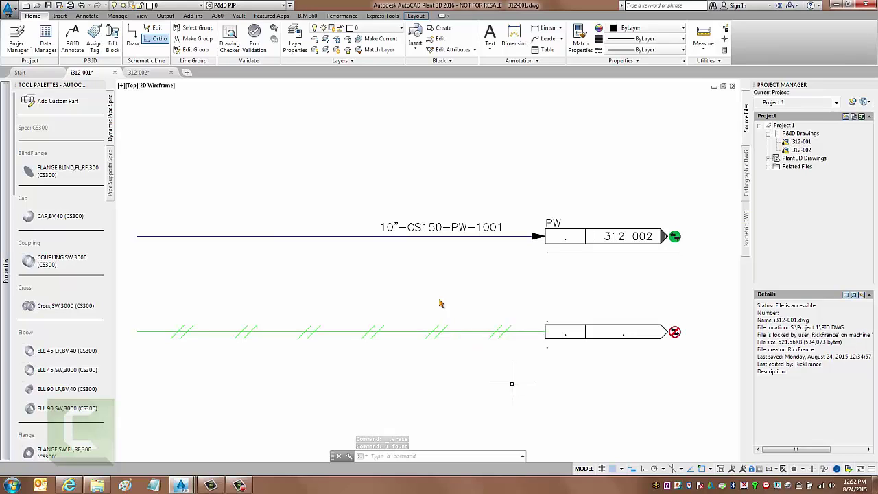
pyautogui.click(465, 332)
pyautogui.rightClick(459, 332)
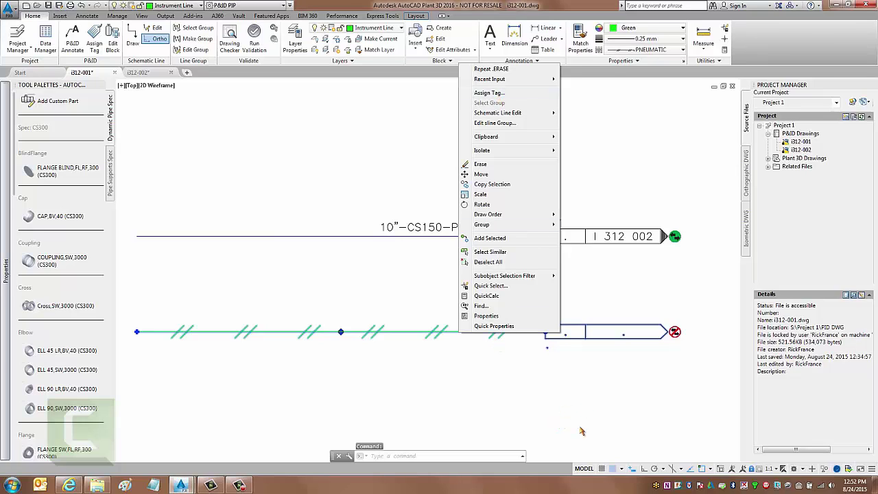
pyautogui.press('Escape')
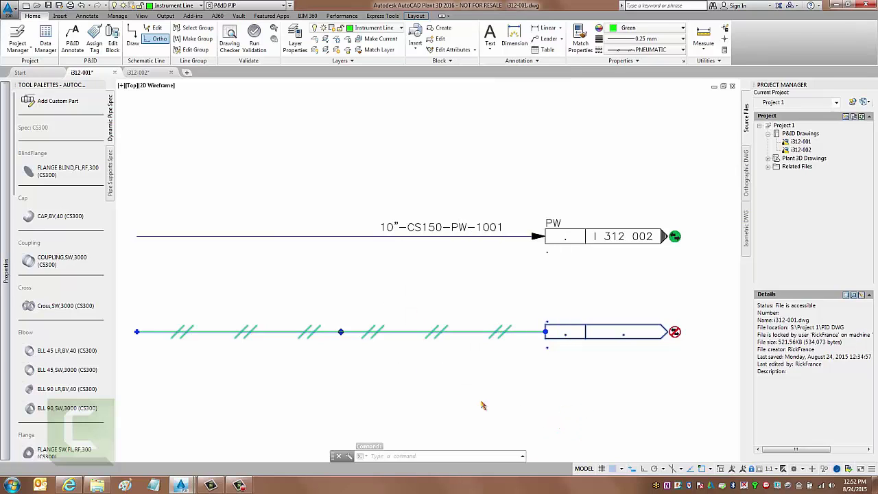
pyautogui.press('Escape')
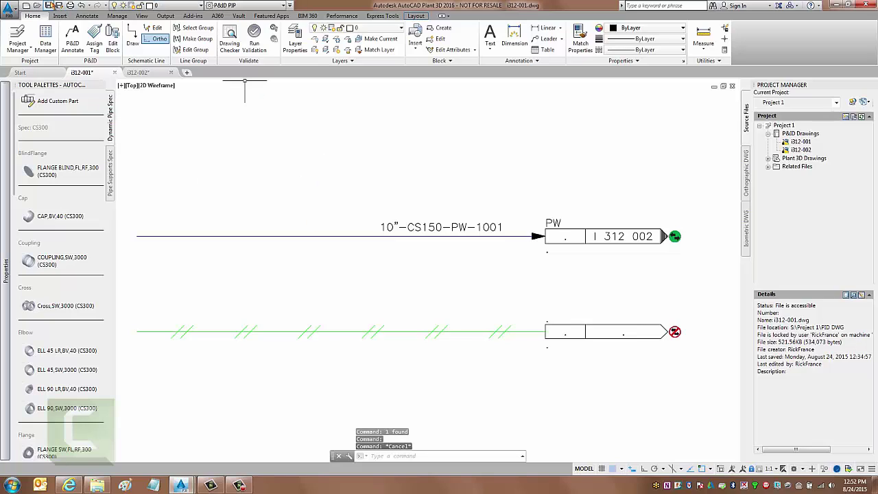
# Save i312-001, then link i312-002's lower off-page connector to i312-001's P1 connector
pyautogui.click(48, 5)
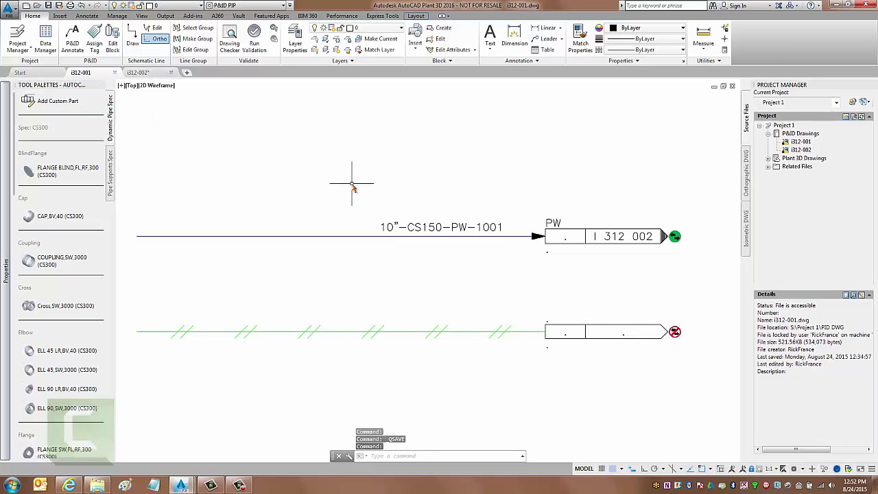
pyautogui.click(140, 73)
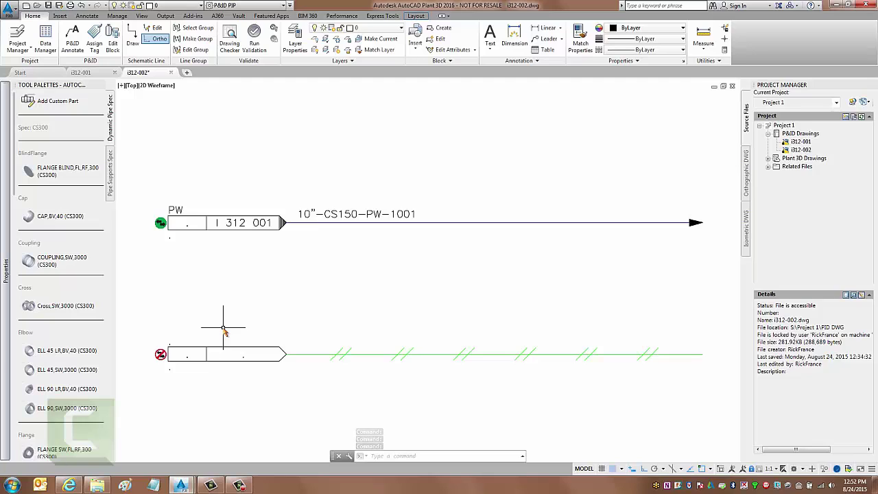
pyautogui.click(241, 352)
pyautogui.rightClick(241, 353)
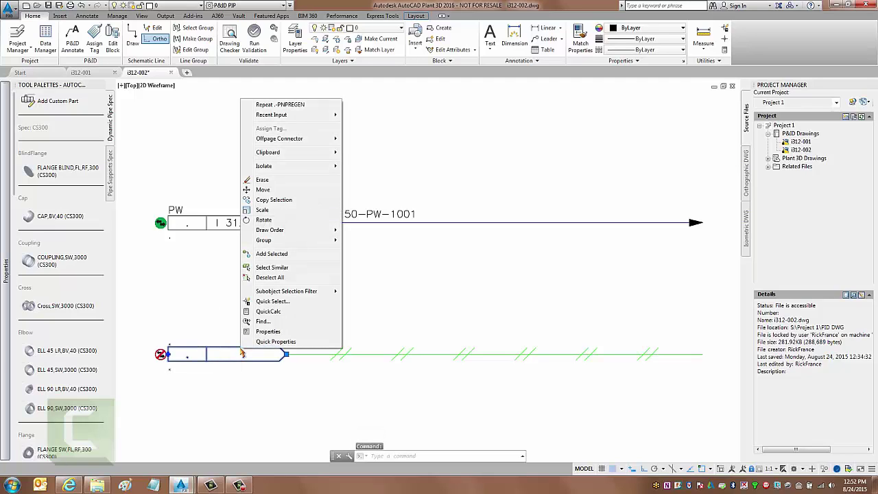
pyautogui.moveTo(293, 140)
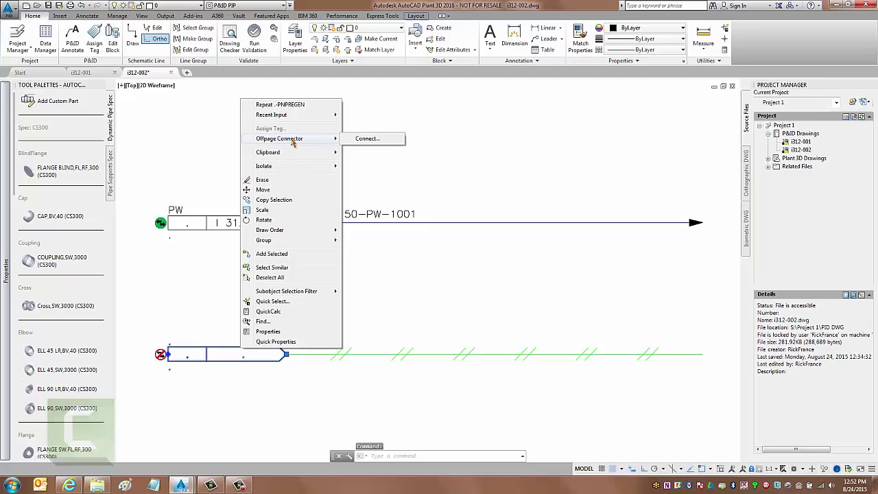
pyautogui.click(364, 137)
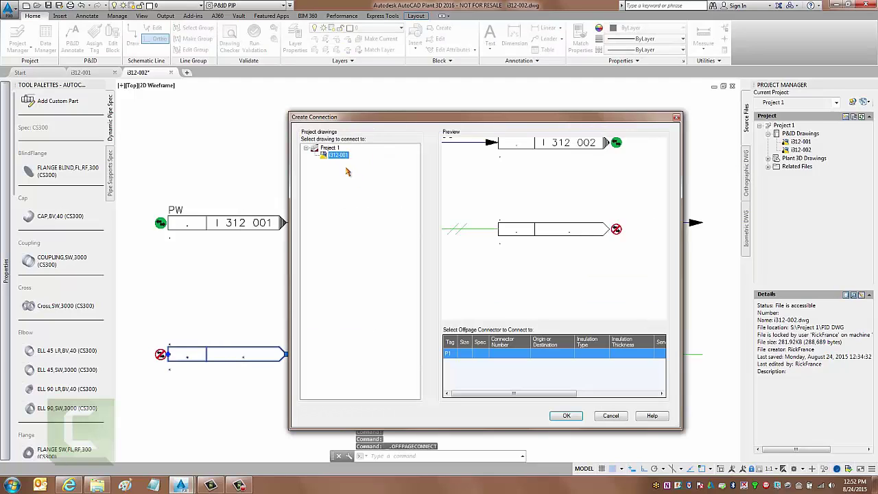
pyautogui.click(449, 355)
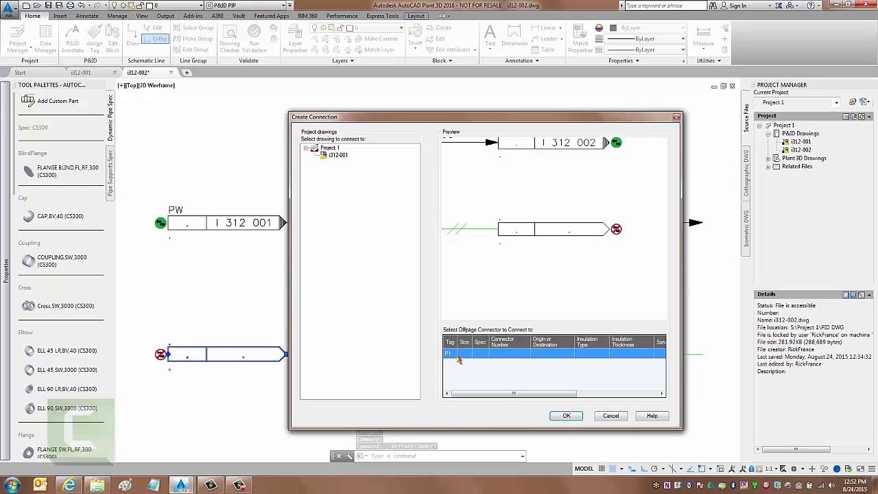
pyautogui.click(562, 415)
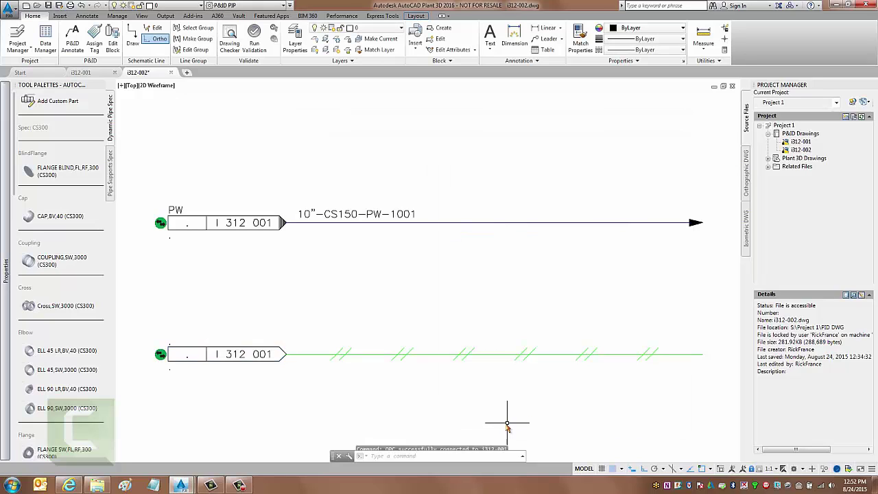
pyautogui.click(388, 355)
pyautogui.rightClick(388, 355)
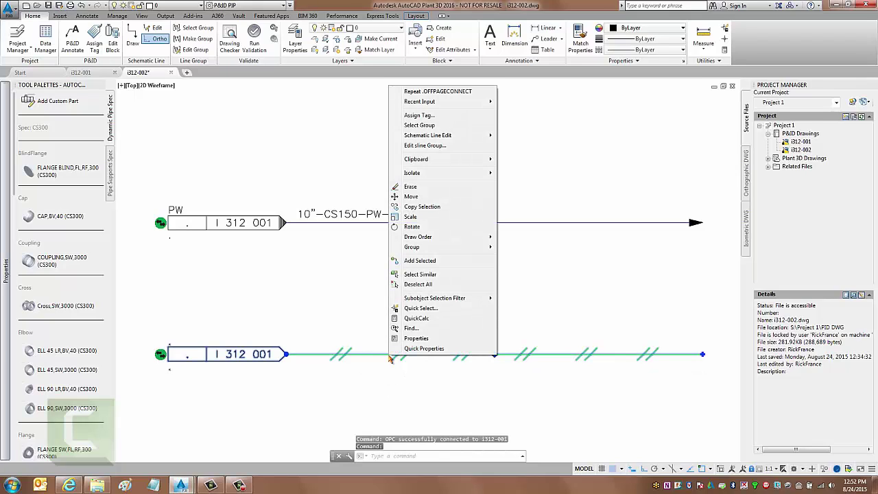
pyautogui.click(424, 116)
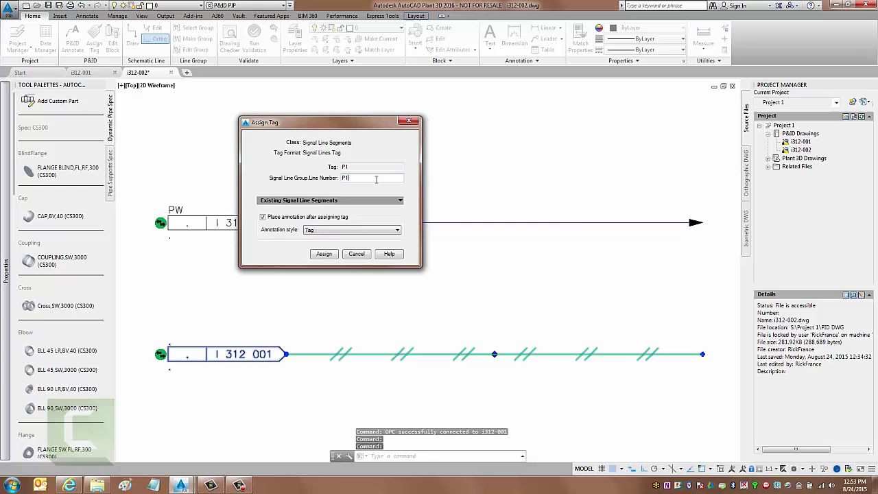
pyautogui.click(357, 253)
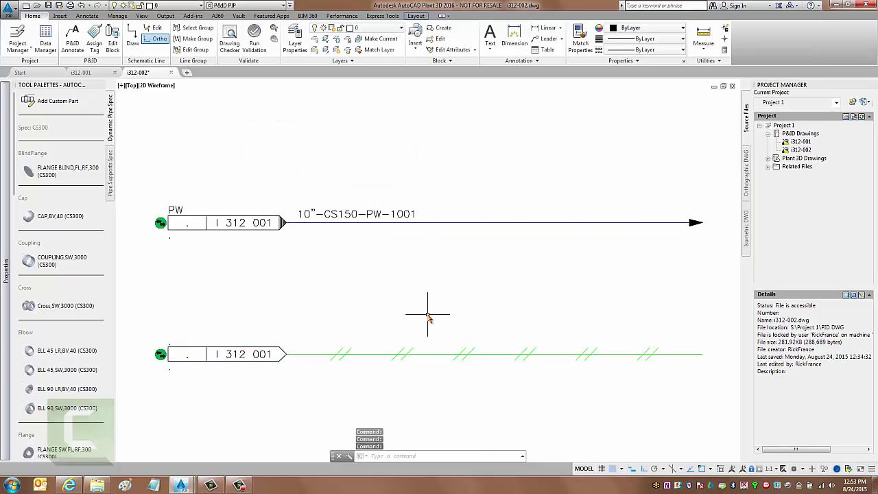